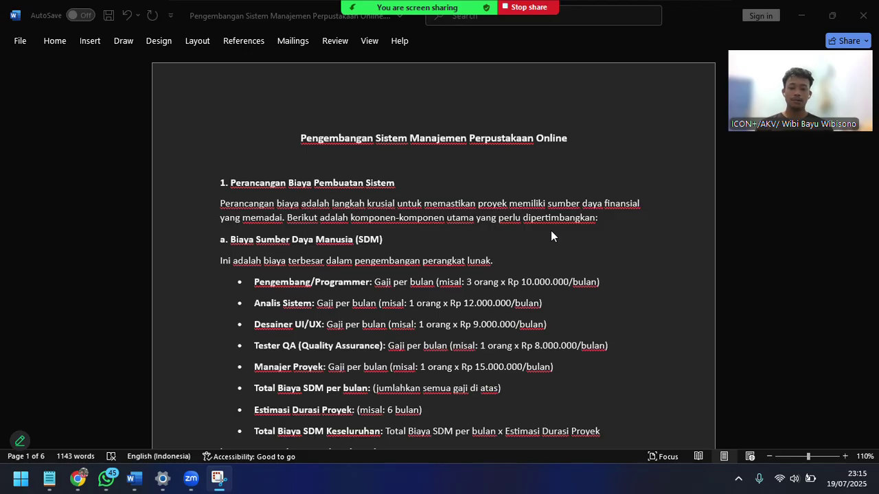
- Switch to Notepad, review the three required tutorial topics in the UAS assignment notes, and return to the Word document
left_click(48, 478)
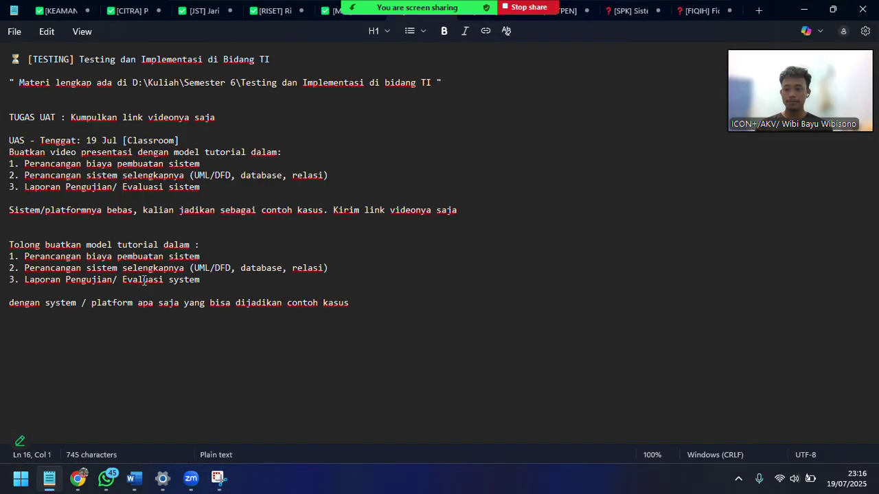
right_click(46, 255)
left_click(436, 267)
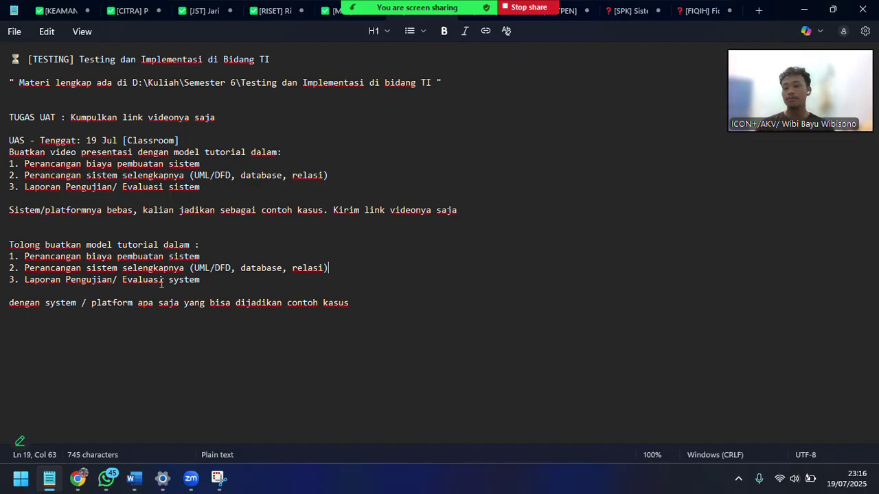
left_click_drag(210, 279, 139, 279)
left_click(804, 9)
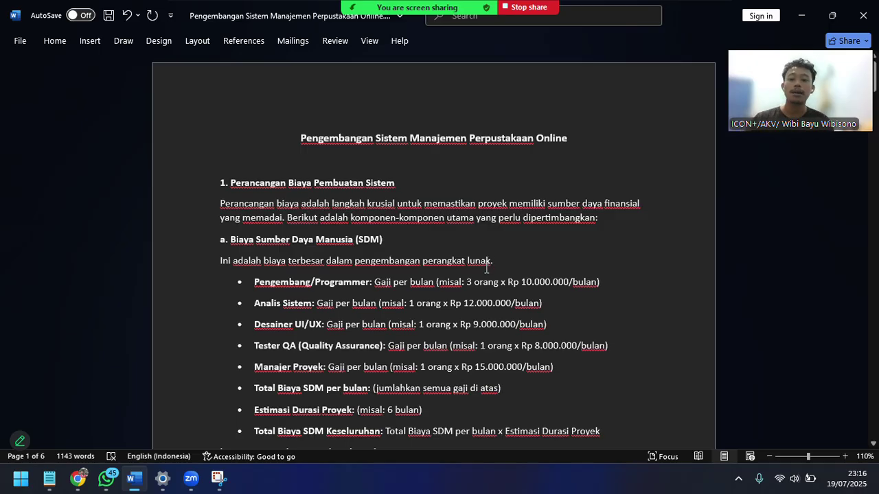
- Examine the opening of the Biaya Sumber Daya Manusia (SDM) section and its Pengembang/Programmer salary entry
scroll(307, 230, "down", 1)
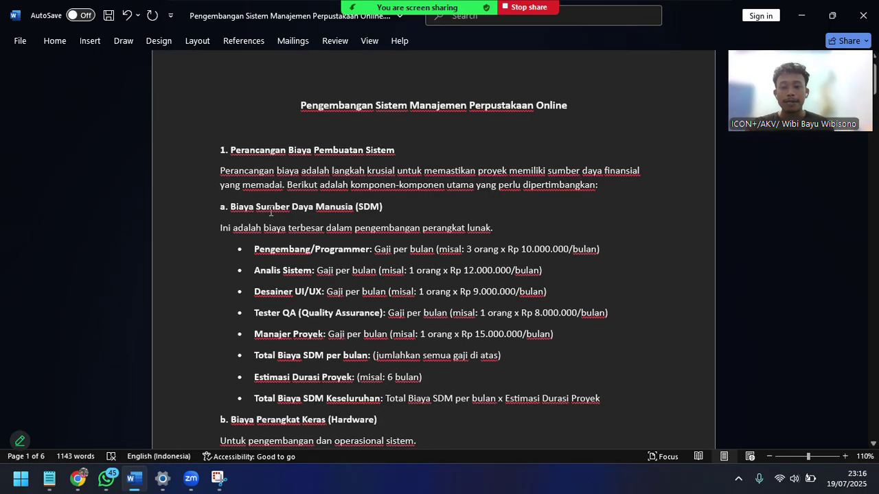
left_click_drag(256, 207, 386, 205)
left_click(466, 233)
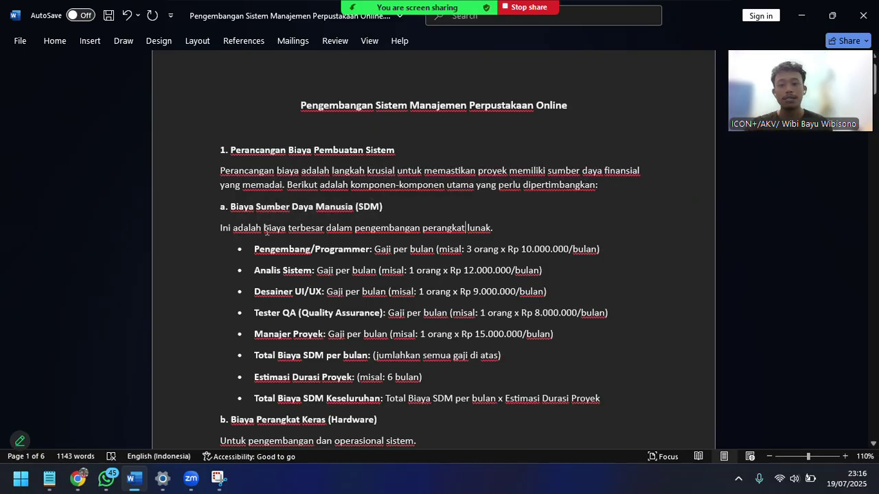
scroll(359, 228, "down", 1)
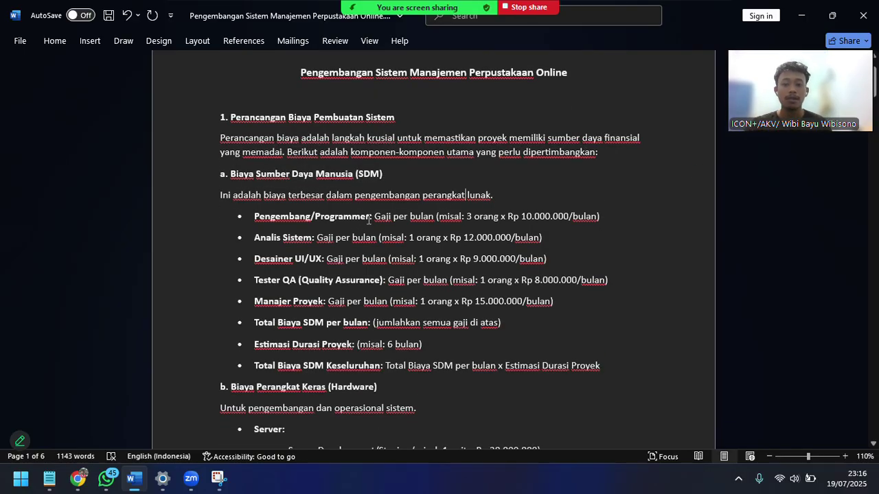
scroll(370, 216, "down", 1)
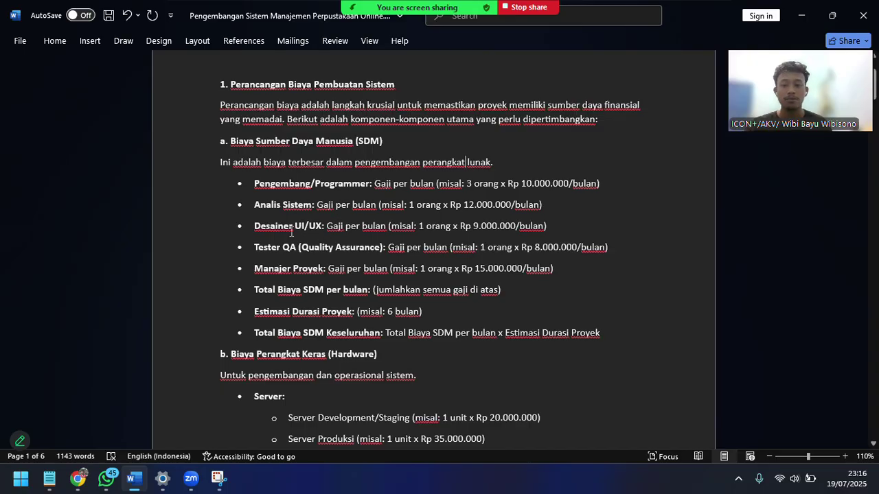
left_click_drag(275, 184, 305, 184)
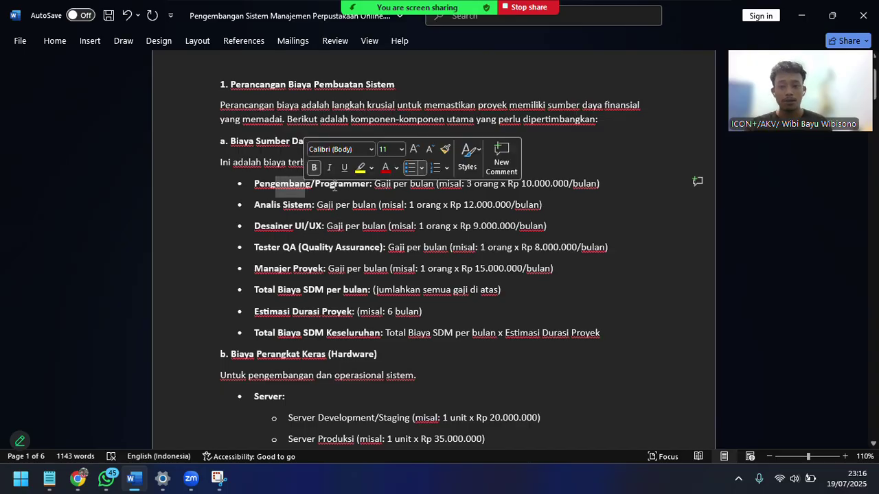
left_click(398, 204)
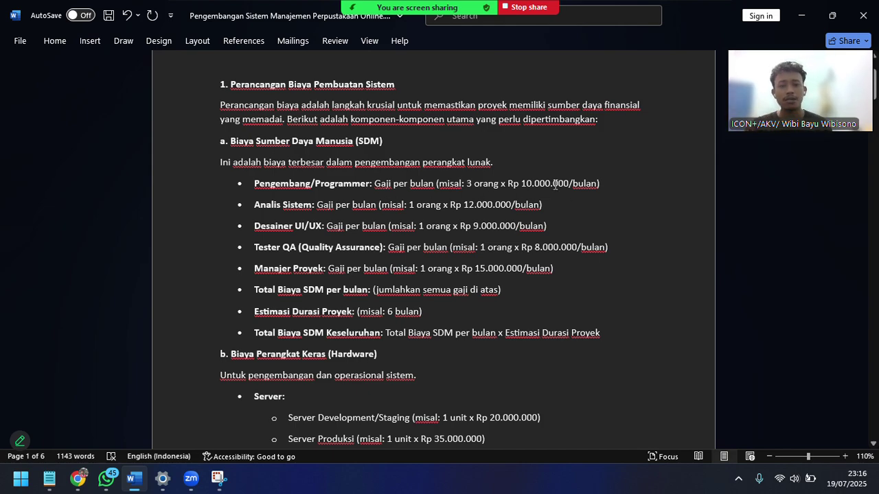
- Read the SDM salary entries from Analis Sistem through Manajer Proyek, plus the SDM totals and project duration
scroll(300, 214, "down", 1)
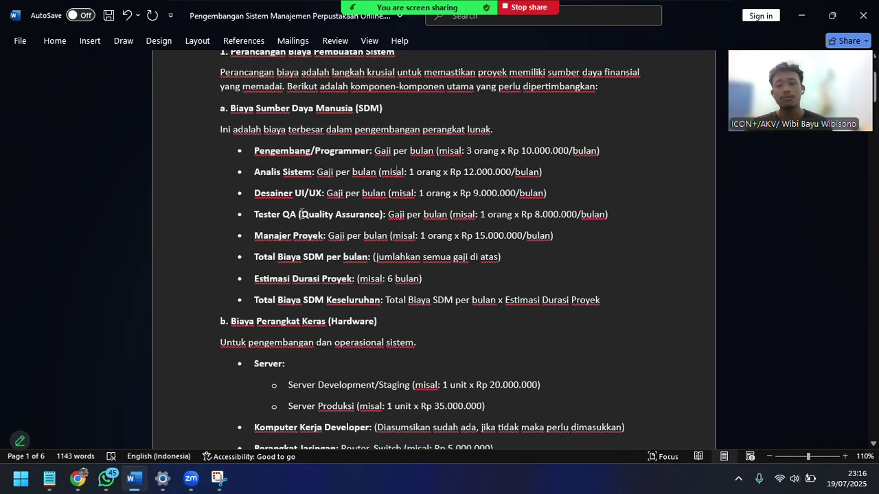
left_click_drag(271, 180, 304, 179)
left_click(362, 184)
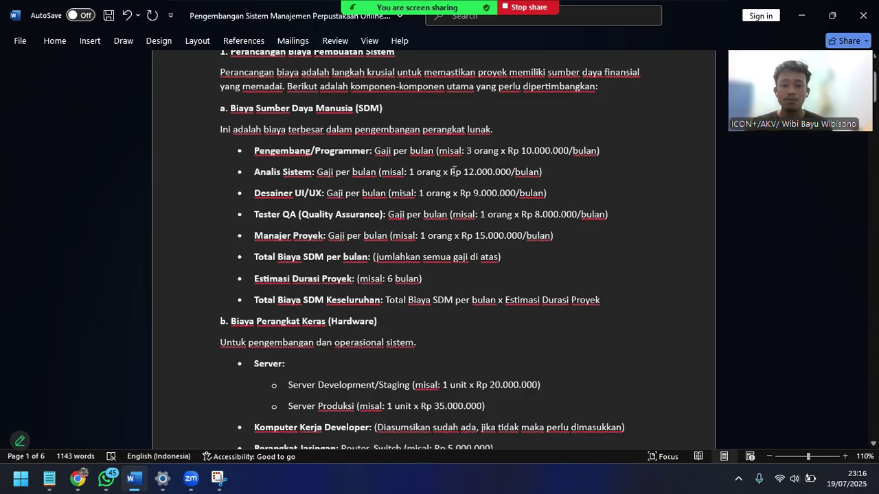
left_click_drag(451, 172, 496, 180)
left_click(368, 229)
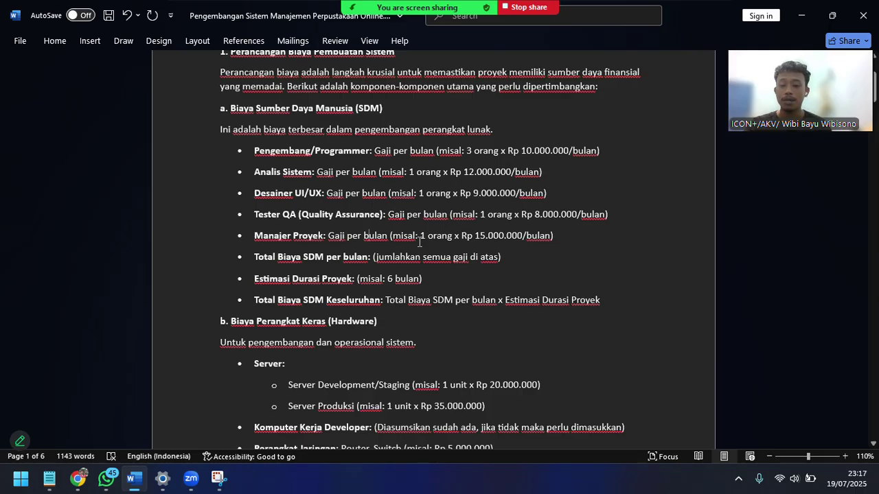
scroll(419, 240, "down", 1)
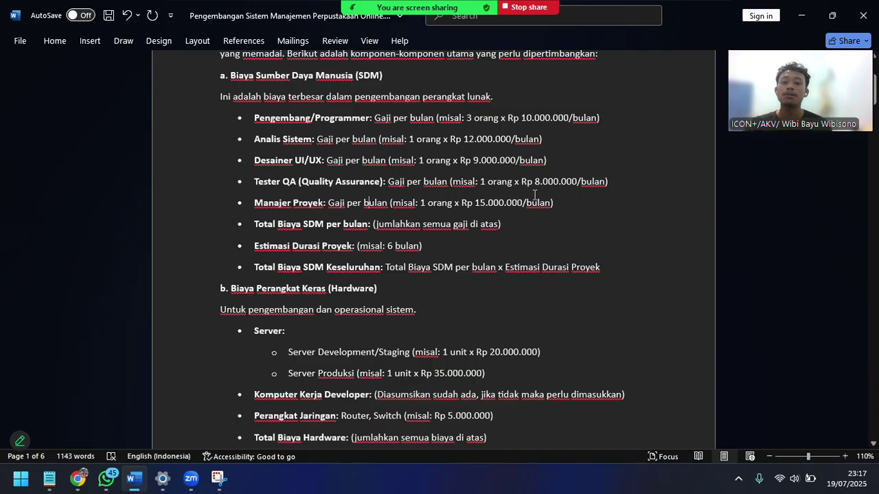
left_click_drag(596, 187, 550, 185)
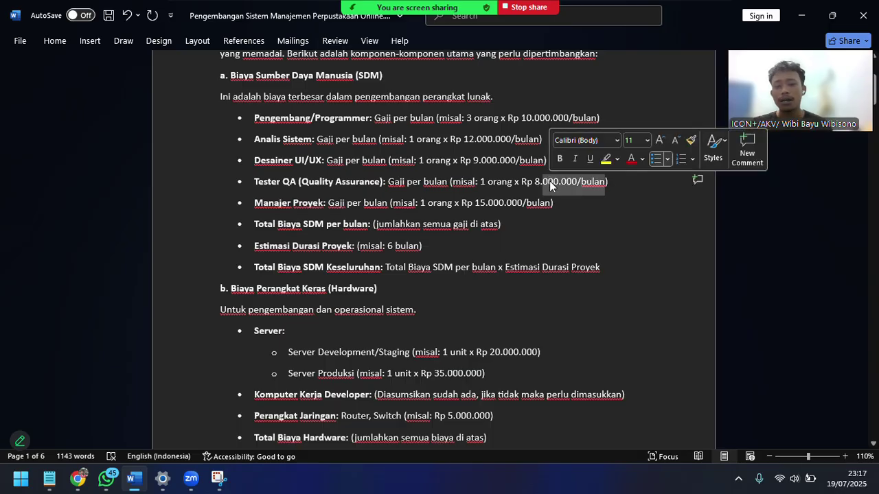
left_click(540, 206)
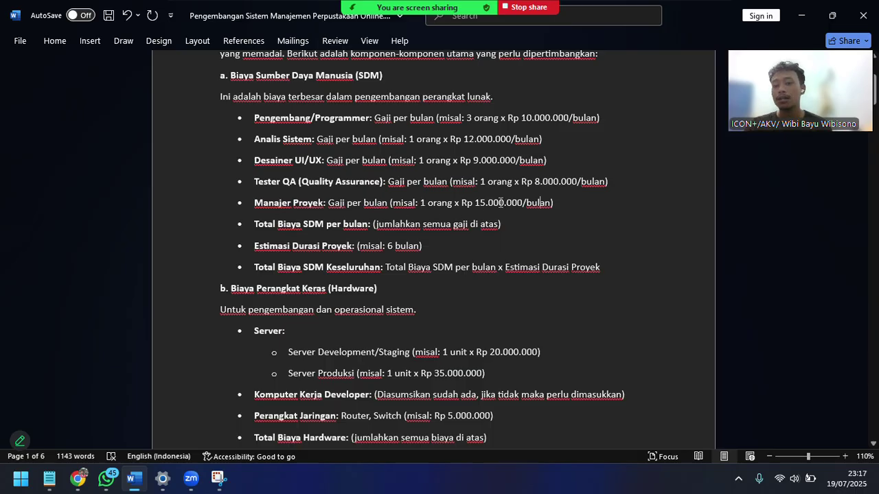
scroll(574, 227, "down", 1)
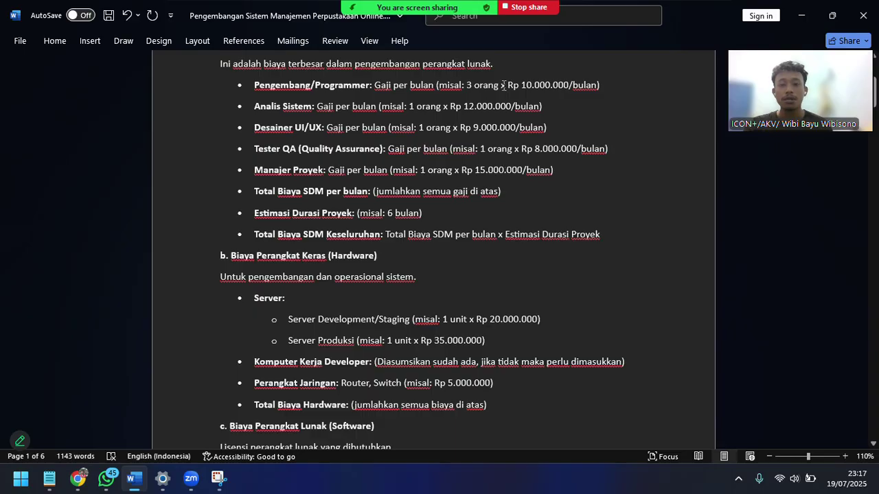
scroll(302, 249, "down", 1)
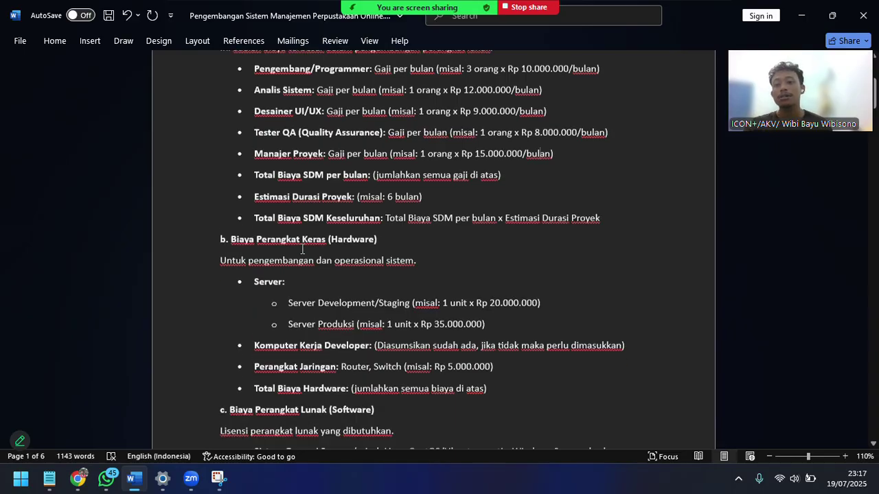
scroll(302, 249, "down", 1)
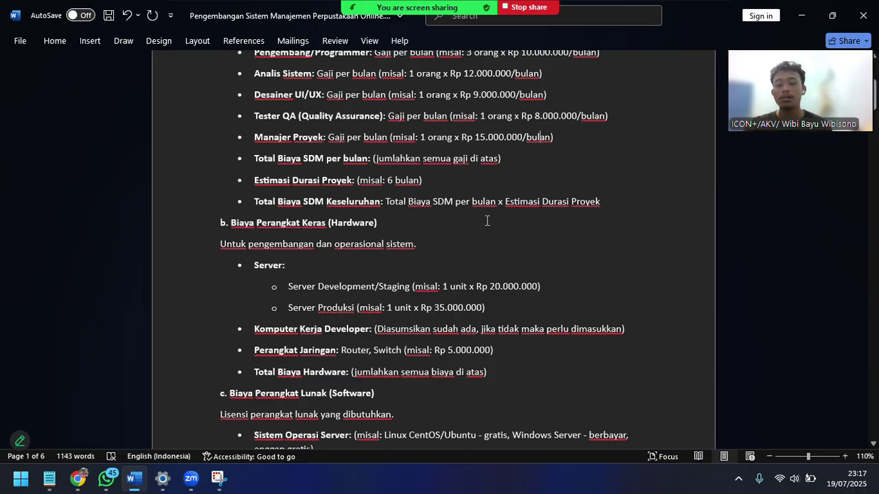
scroll(395, 190, "down", 2)
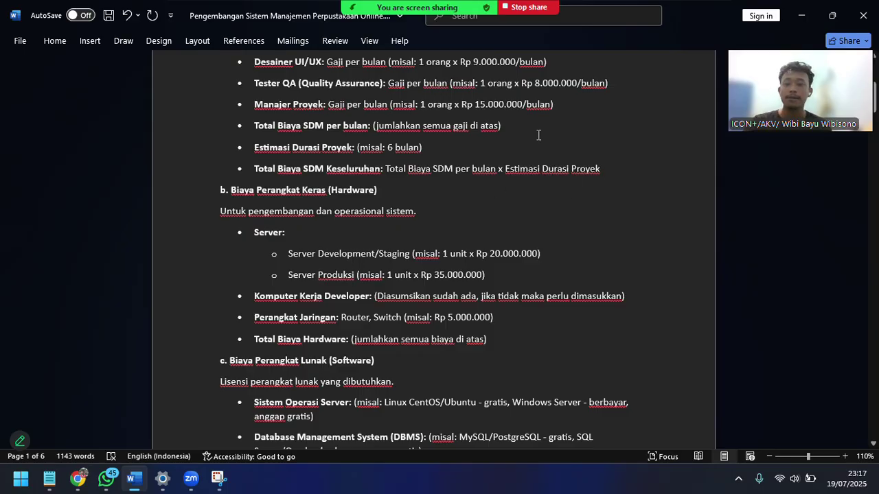
- Examine the Biaya Perangkat Keras (Hardware) section, covering the server, developer computer and network device costs
scroll(392, 196, "down", 1)
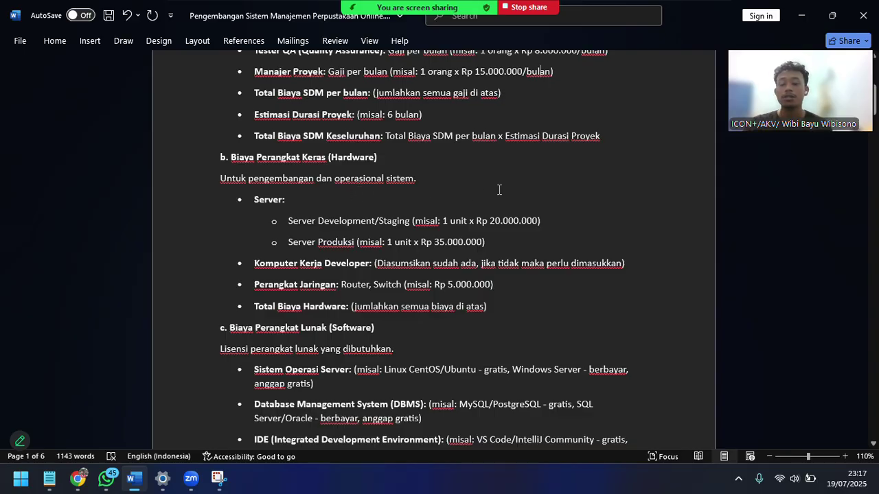
scroll(455, 190, "down", 1)
scroll(454, 190, "down", 2)
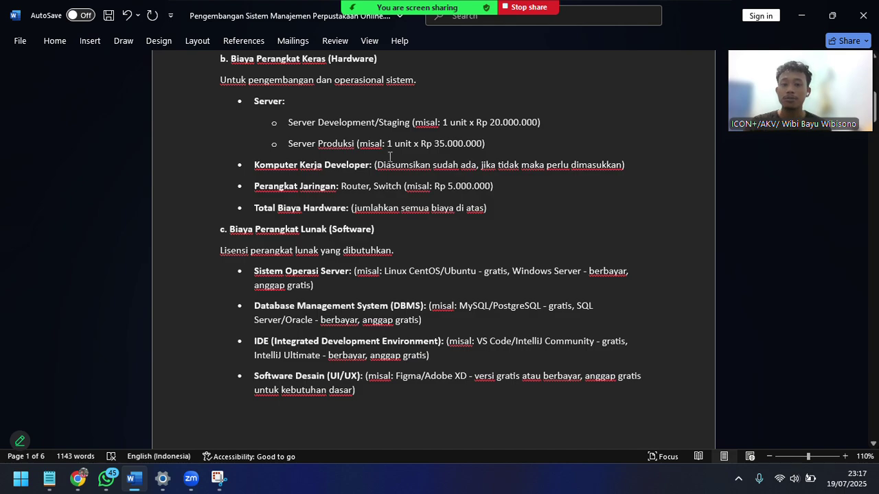
scroll(389, 156, "down", 1)
left_click_drag(296, 130, 317, 131)
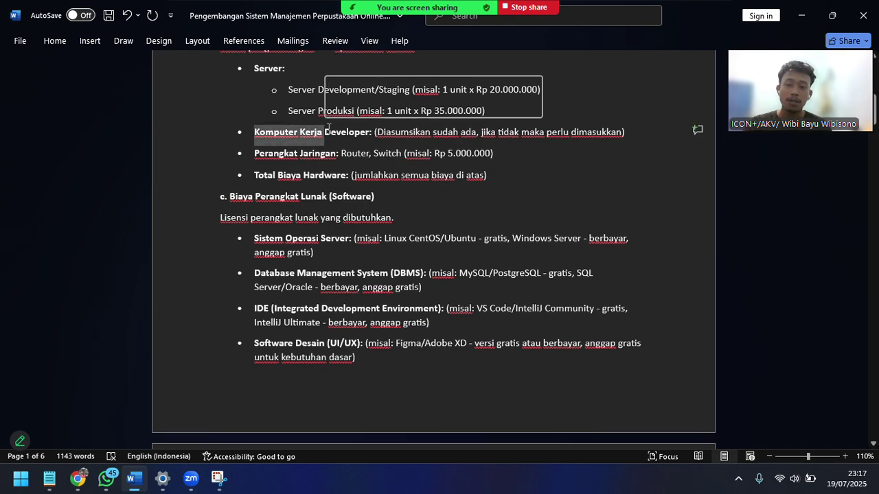
left_click(406, 152)
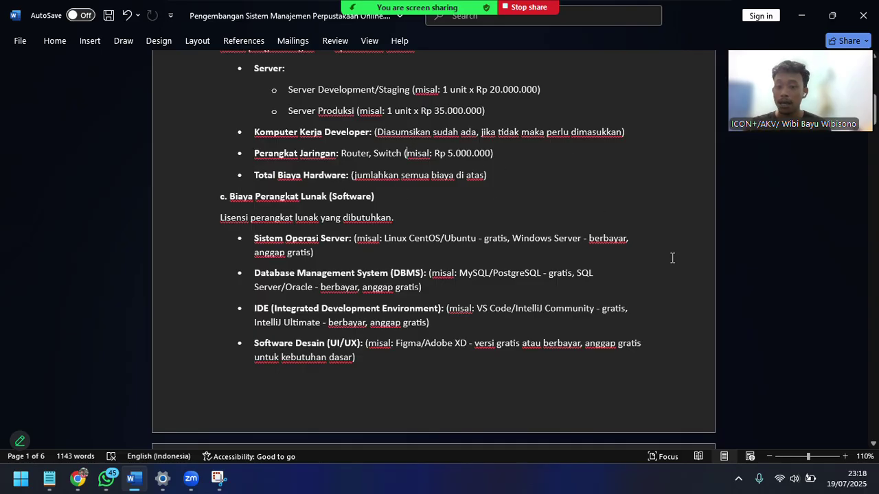
scroll(549, 196, "up", 1)
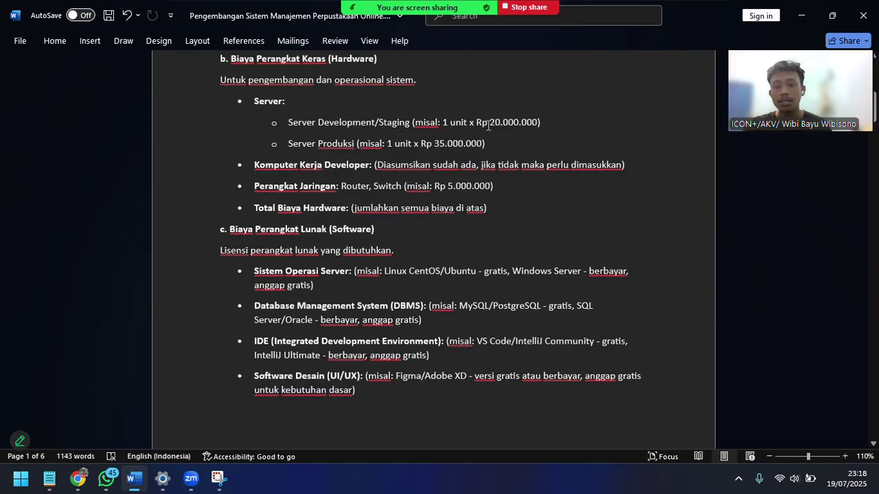
left_click_drag(442, 126, 513, 126)
left_click(423, 187)
- Examine the Biaya Perangkat Lunak (Software) section from Sistem Operasi Server through Lisensi Keamanan on the second page
scroll(425, 187, "down", 2)
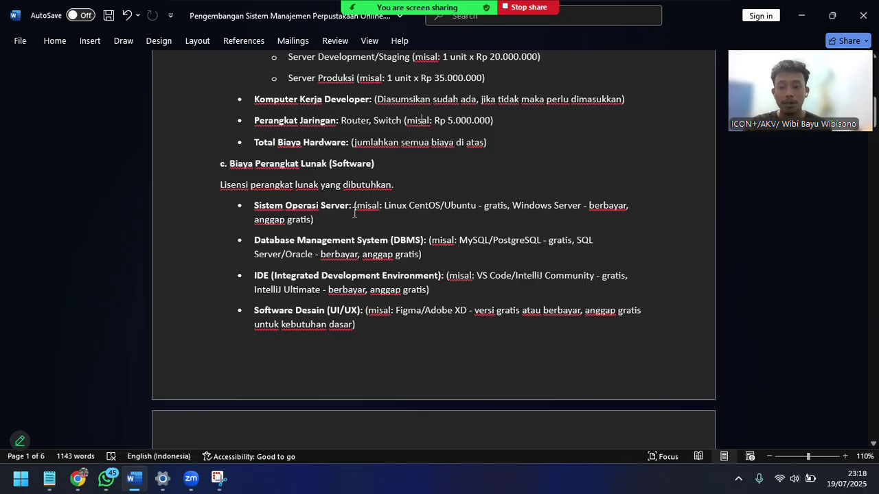
scroll(356, 214, "down", 1)
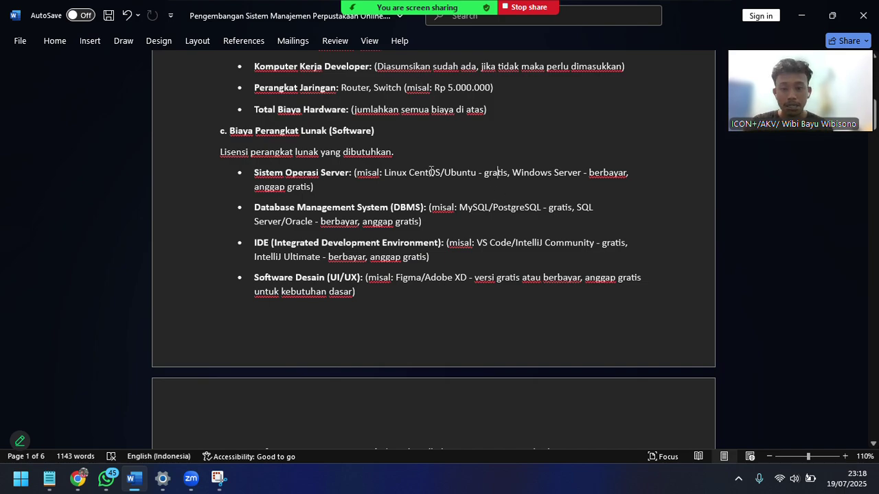
left_click_drag(427, 172, 508, 172)
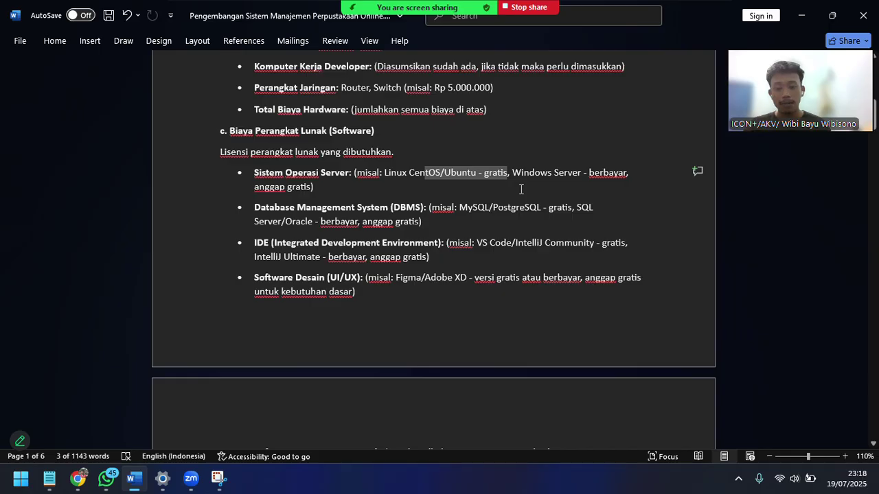
left_click(553, 161)
scroll(281, 213, "down", 1)
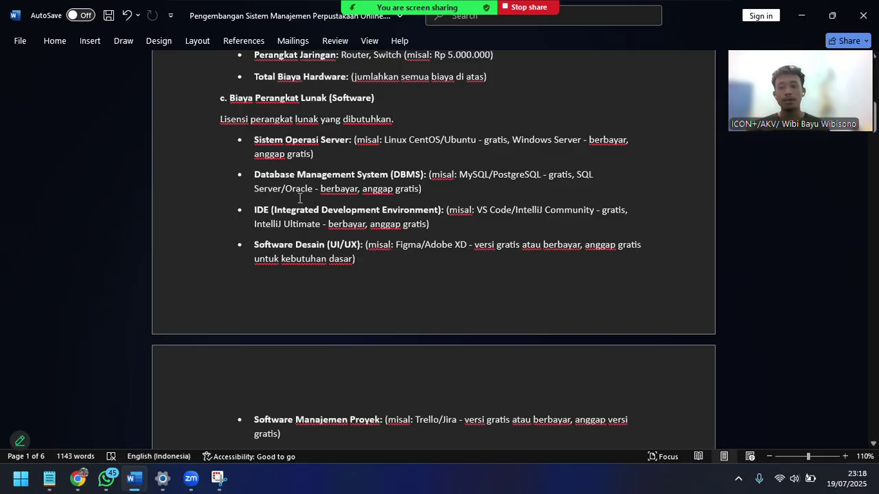
scroll(255, 204, "down", 2)
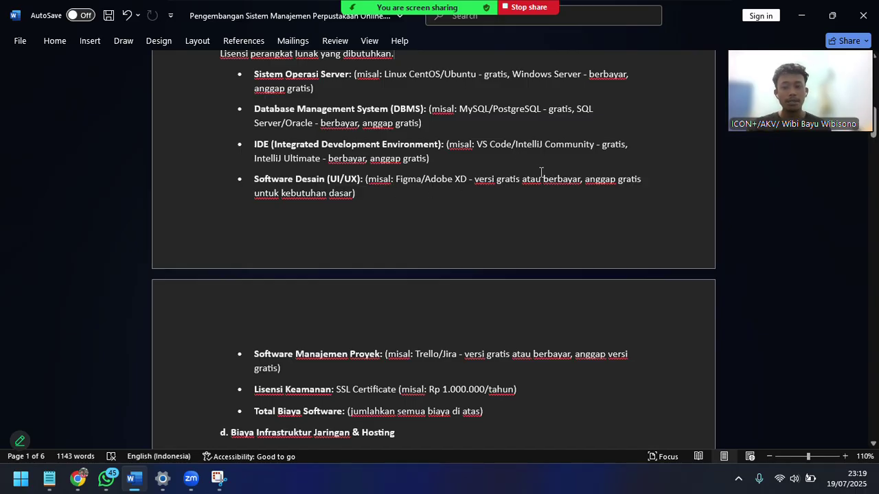
scroll(359, 172, "down", 1)
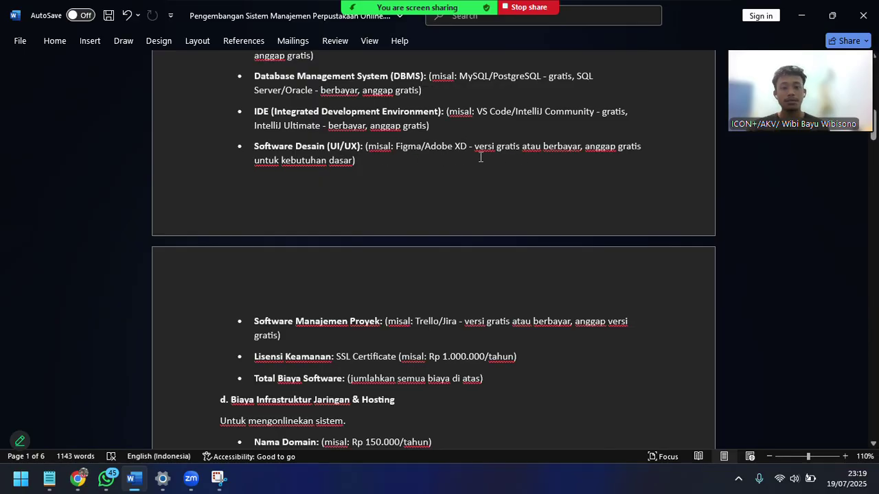
scroll(395, 157, "down", 3)
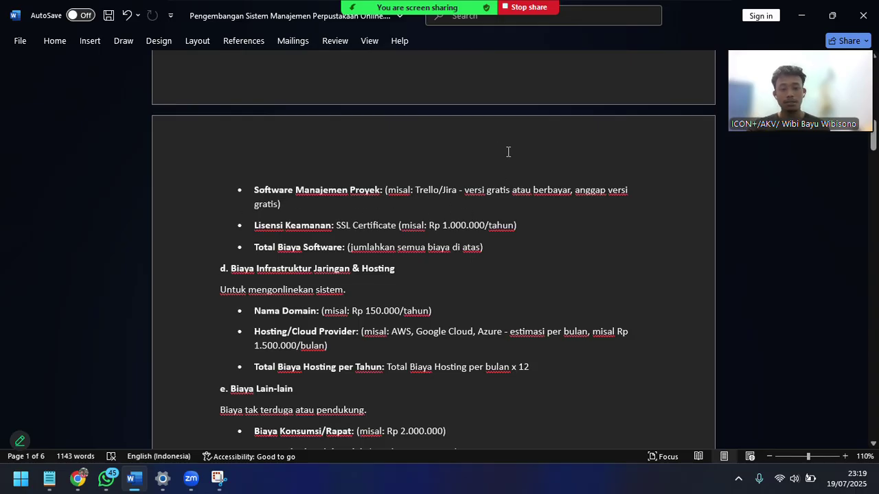
scroll(303, 197, "down", 1)
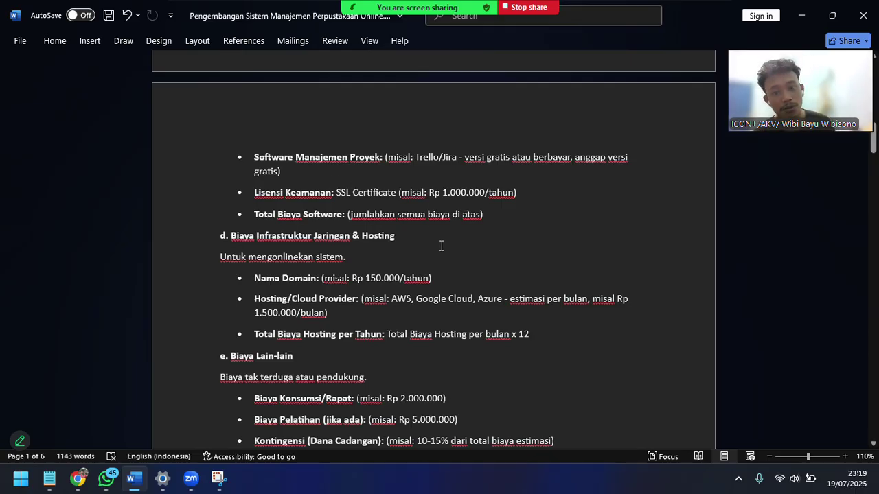
scroll(441, 245, "up", 10)
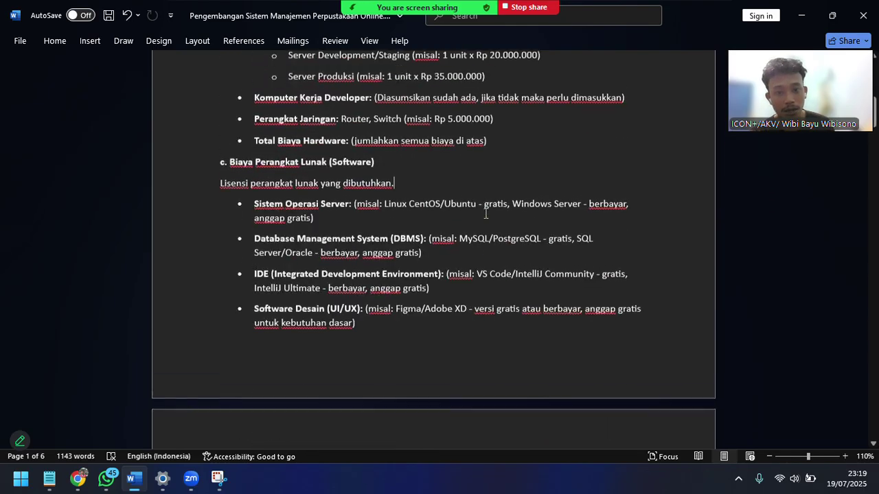
scroll(471, 208, "up", 1)
scroll(471, 208, "down", 9)
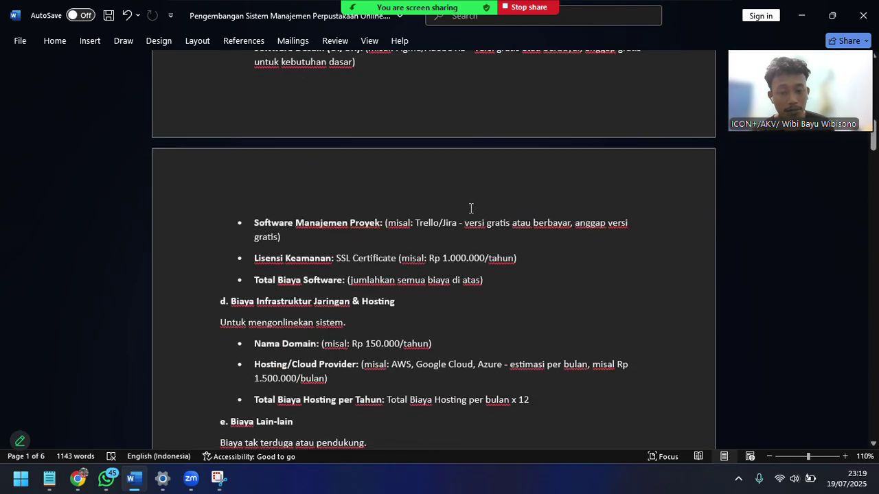
scroll(471, 208, "down", 1)
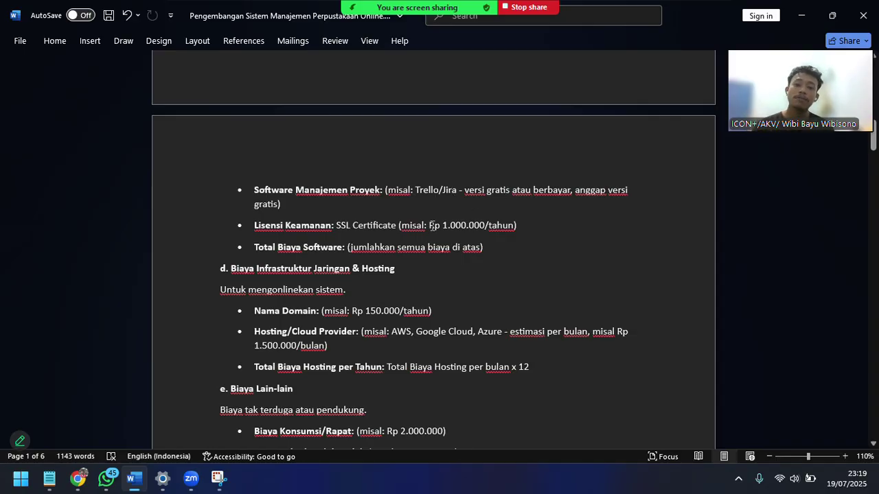
- Examine the Biaya Infrastruktur Jaringan & Hosting section, covering the domain name, cloud provider and yearly hosting costs
scroll(480, 235, "down", 2)
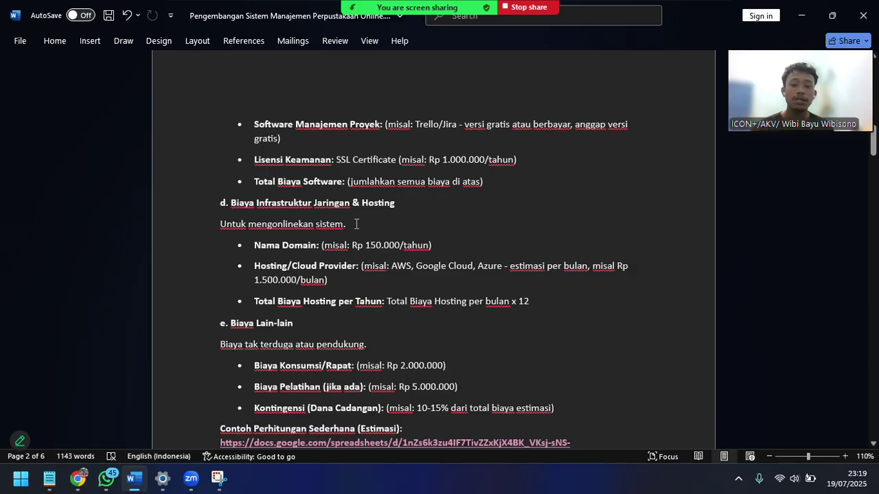
scroll(356, 224, "down", 1)
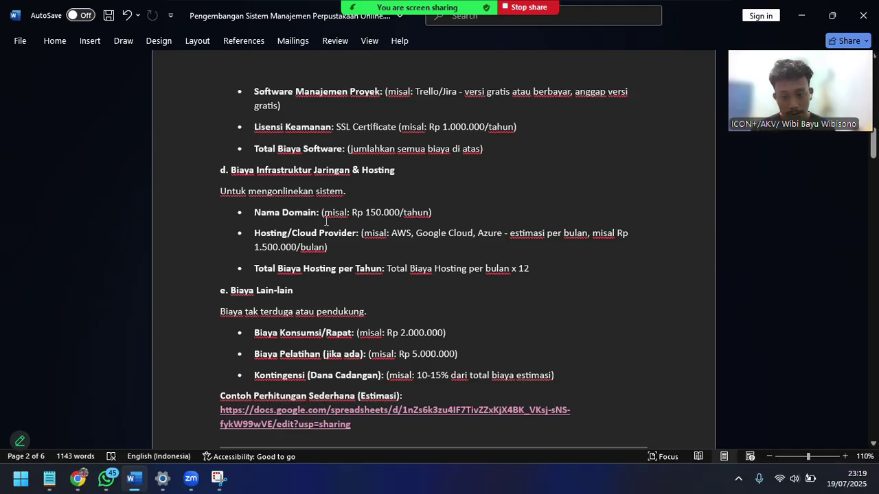
scroll(336, 221, "down", 1)
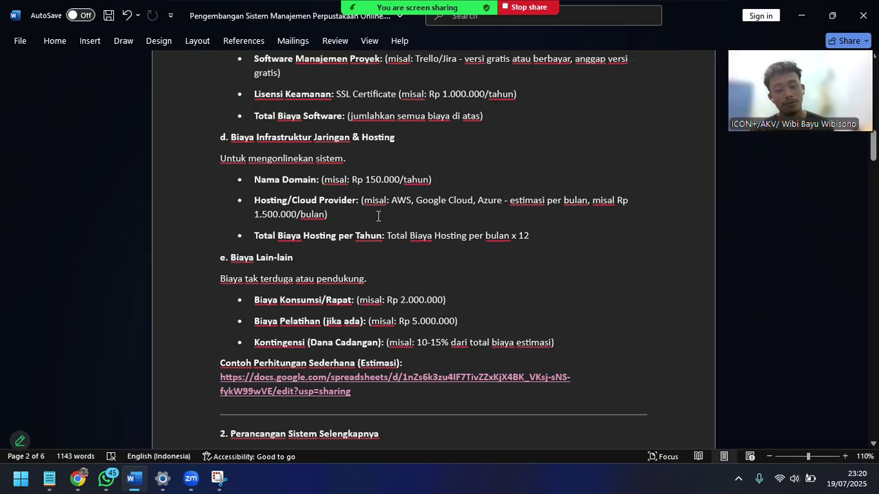
scroll(357, 218, "down", 1)
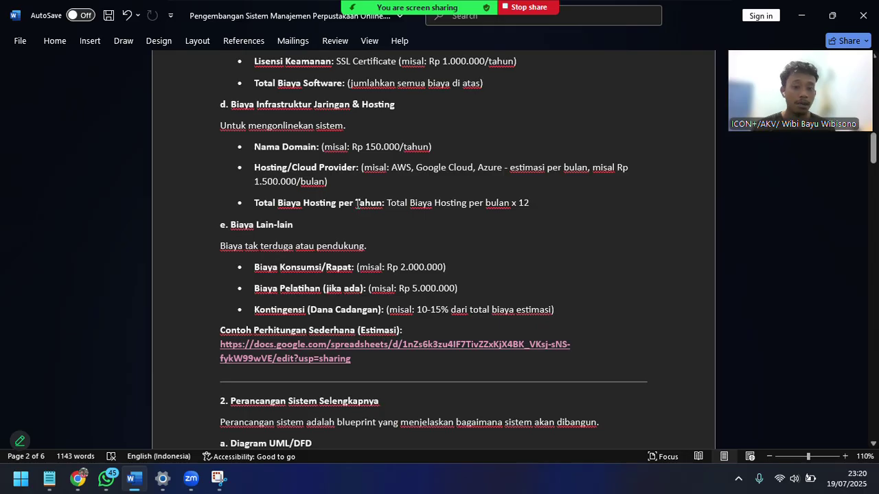
scroll(357, 205, "up", 1)
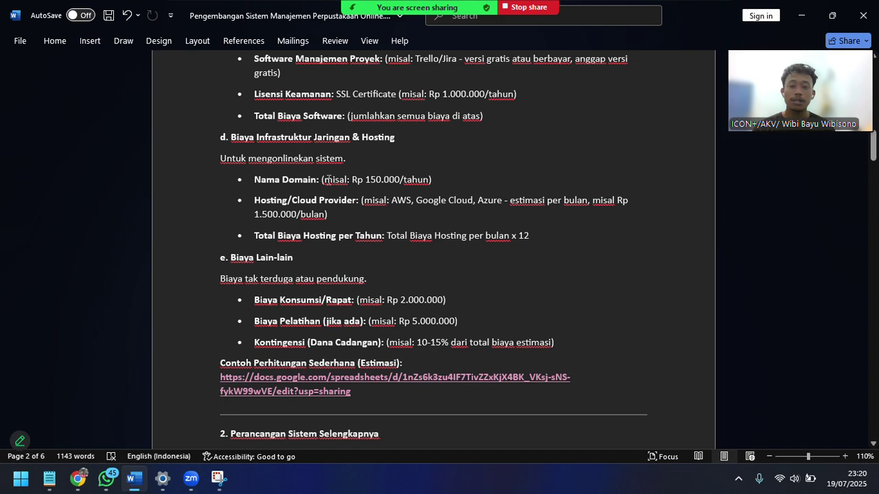
left_click_drag(348, 180, 398, 221)
left_click(427, 238)
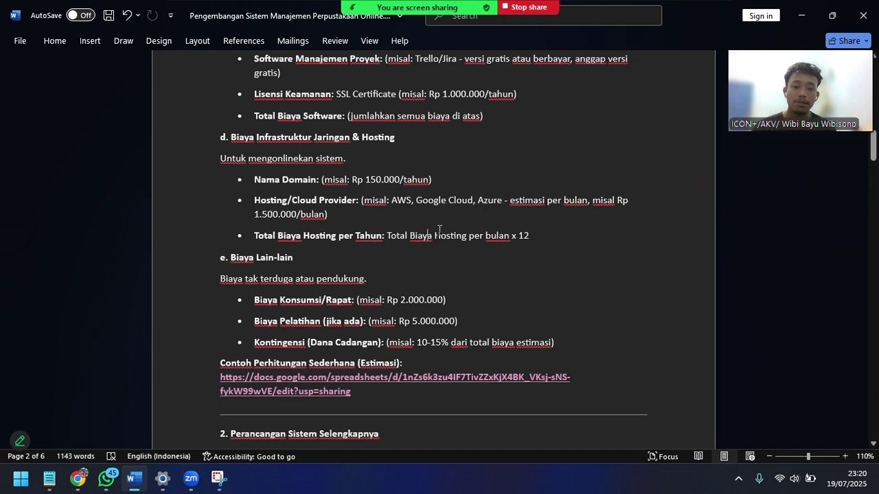
- Examine the Biaya Lain-lain section and the spreadsheet link under Contoh Perhitungan Sederhana (Estimasi)
scroll(439, 231, "down", 2)
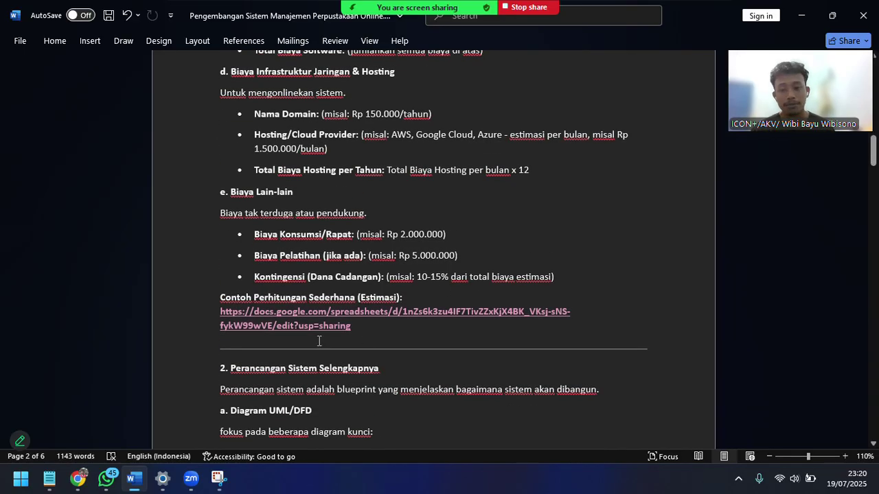
scroll(296, 223, "down", 2)
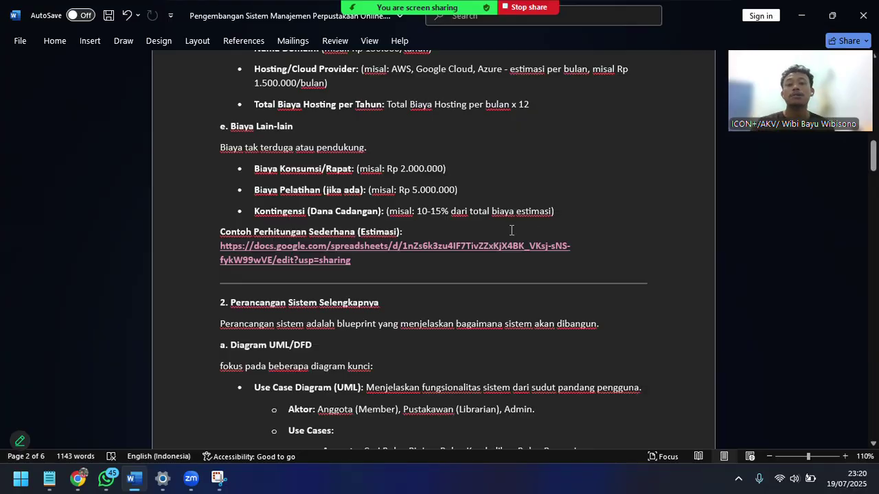
scroll(462, 222, "down", 1)
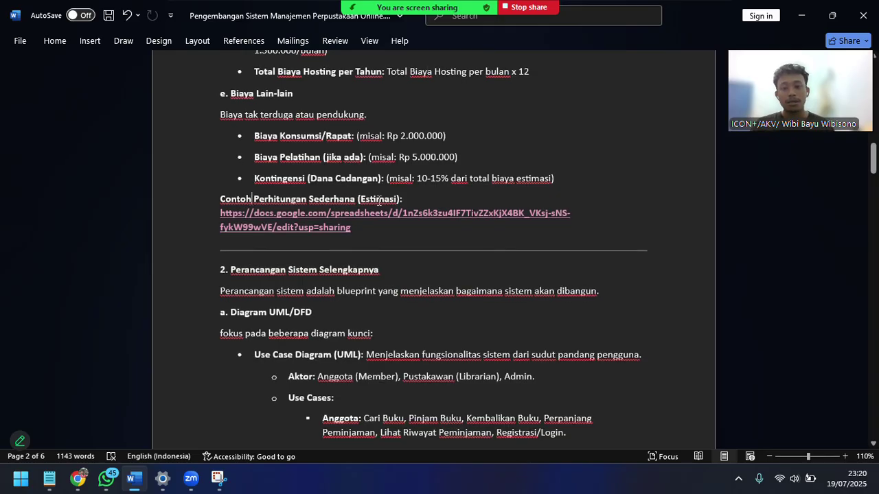
triple_click(302, 222)
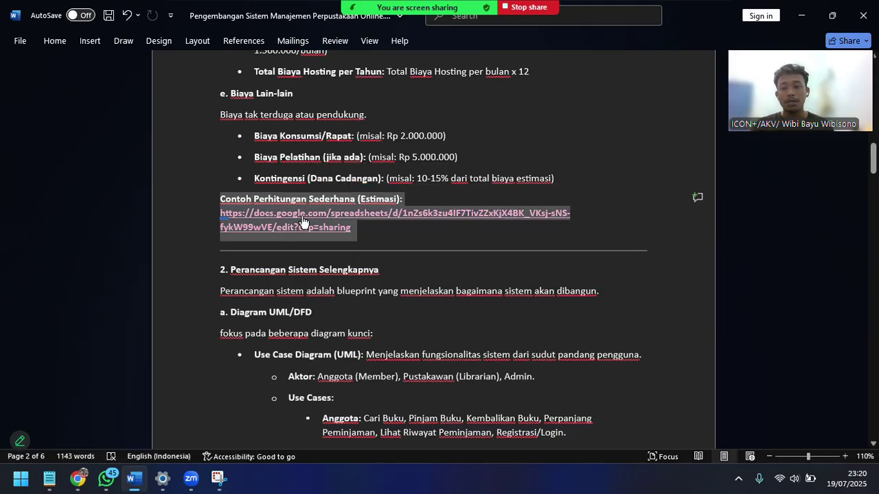
left_click(388, 228)
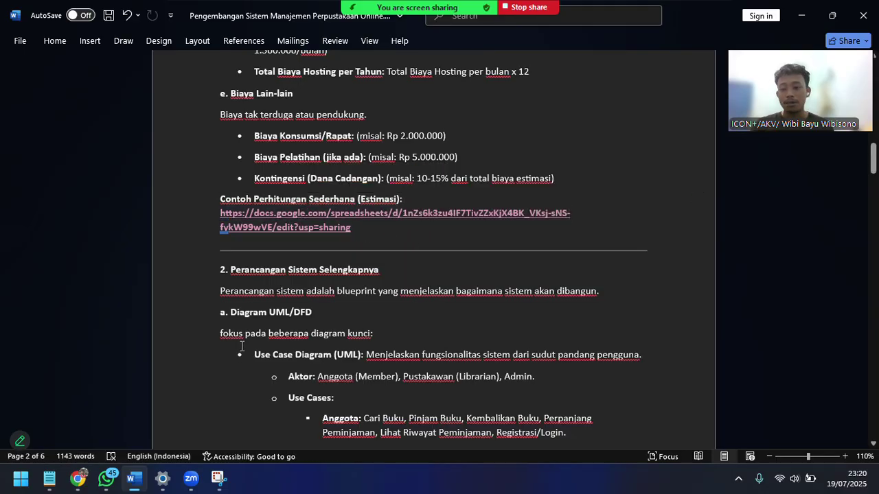
- Switch to the Perancangan Biaya Pembuatan Sistem spreadsheet in Google Sheets and inspect the SDM, Hardware and Software cost estimates
key("alt+Tab")
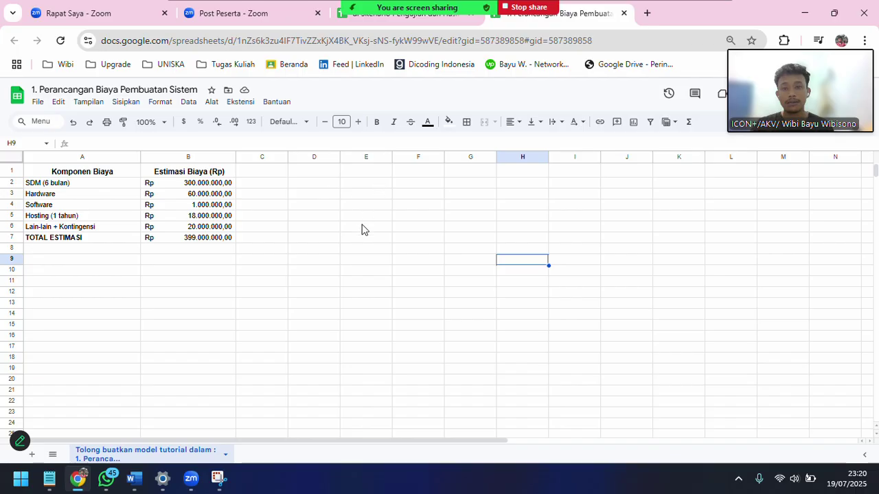
left_click(363, 229)
left_click(254, 192)
left_click(190, 206)
left_click(196, 198)
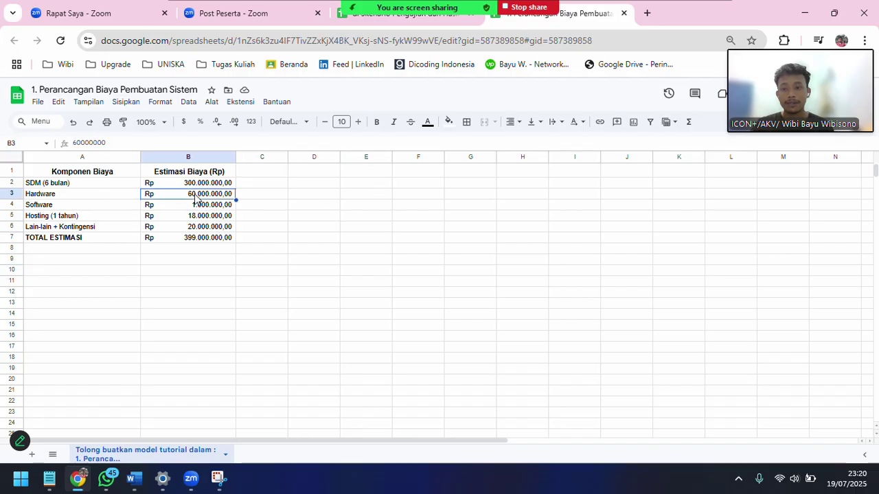
left_click(204, 185)
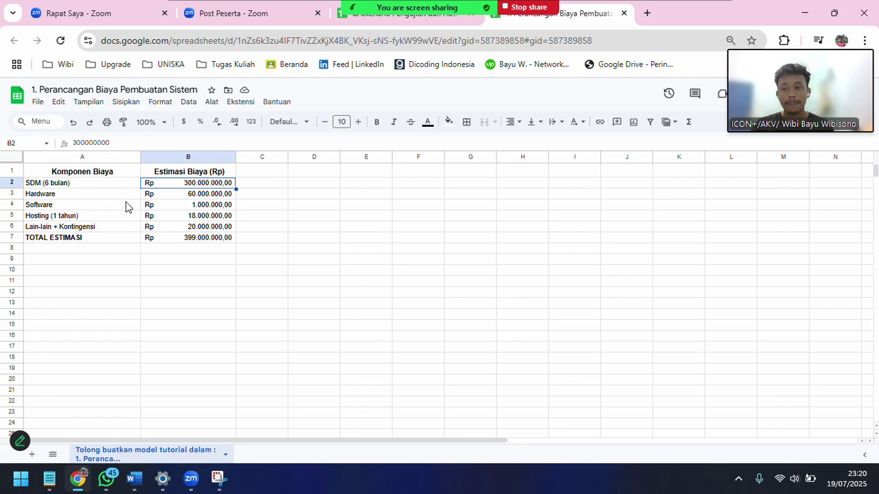
- Highlight the whole cost component table in the spreadsheet and check its TOTAL ESTIMASI amount
left_click_drag(233, 258, 110, 171)
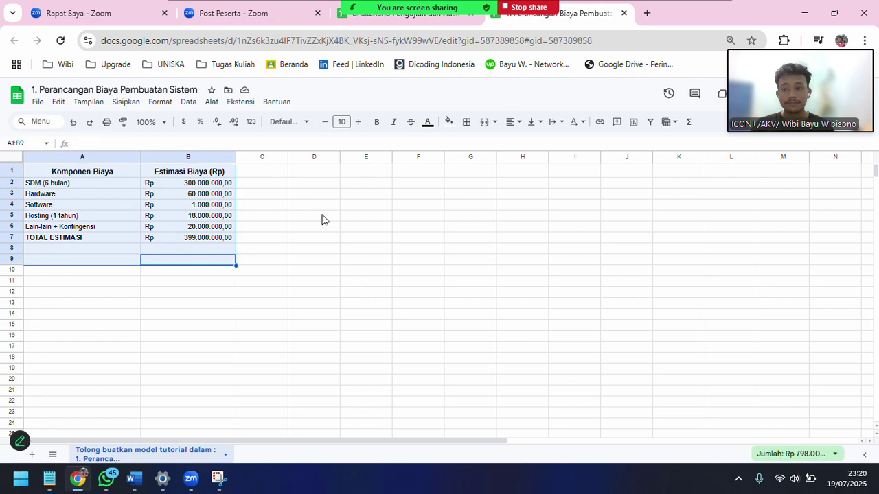
left_click(124, 174)
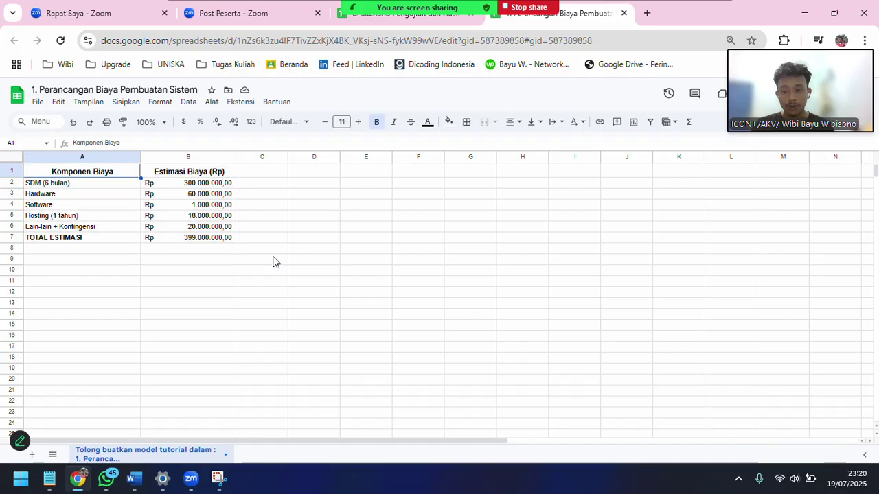
left_click_drag(271, 260, 59, 190)
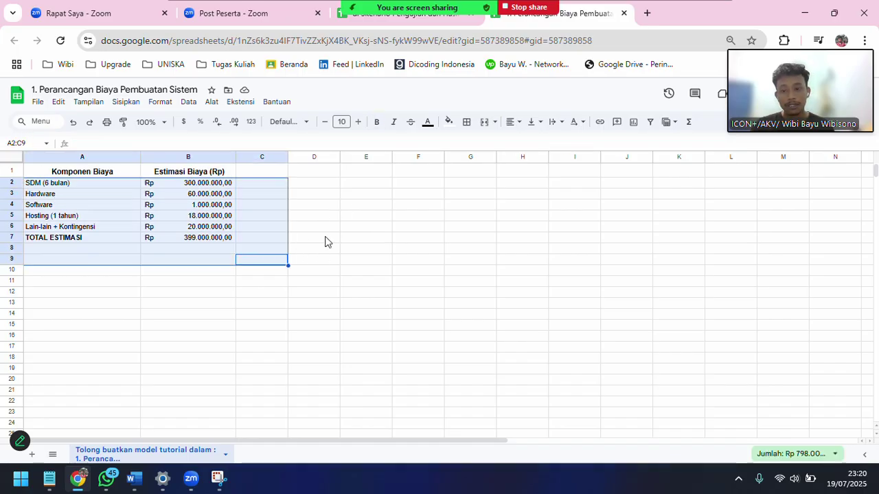
left_click(213, 239)
left_click(582, 258)
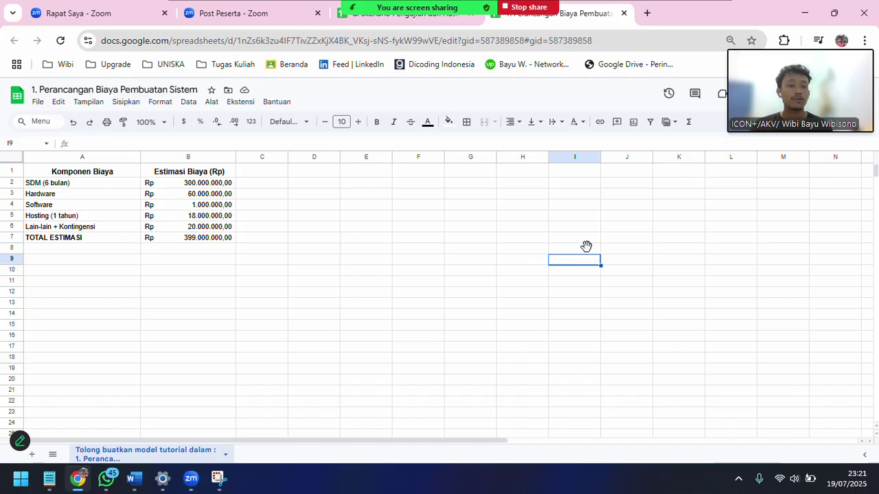
- Return to the Word document and examine the opening of Perancangan Sistem Selengkapnya and its Diagram UML/DFD part
left_click(804, 23)
scroll(388, 254, "down", 2)
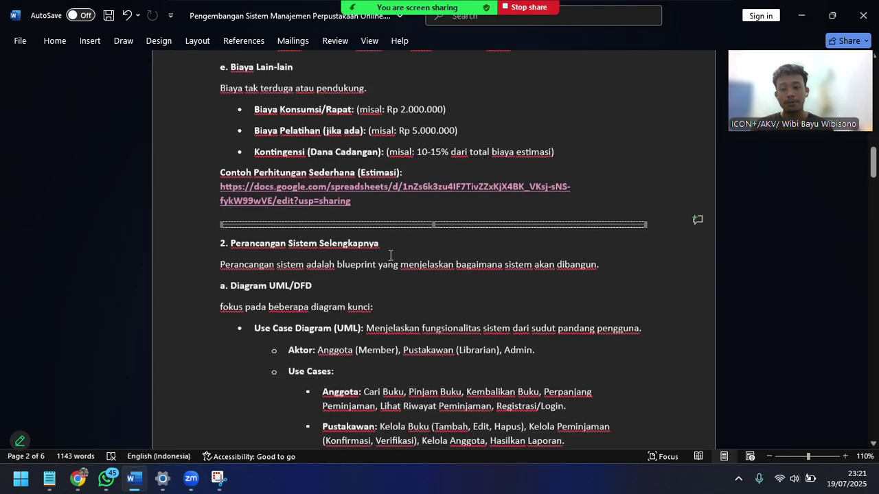
scroll(349, 231, "down", 1)
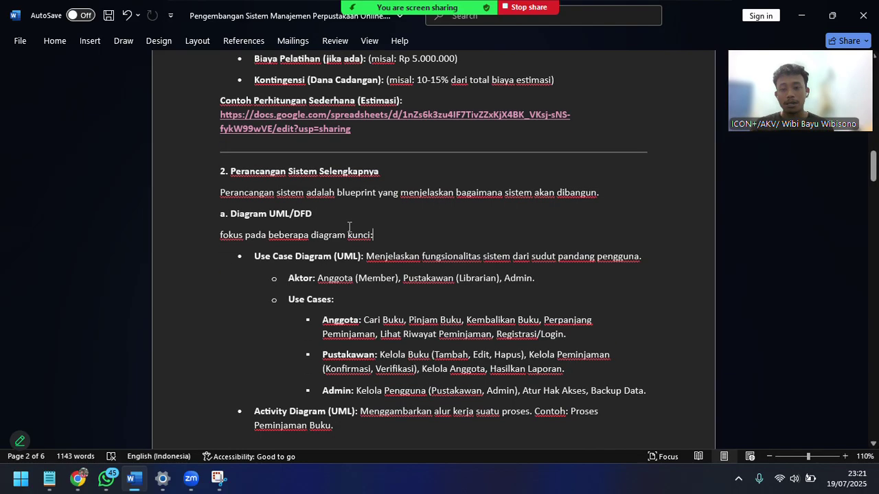
scroll(264, 193, "down", 1)
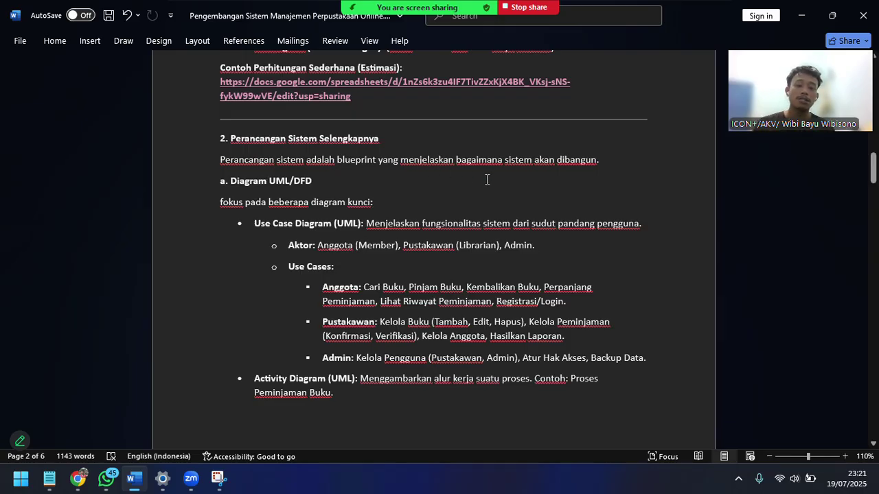
scroll(487, 180, "down", 2)
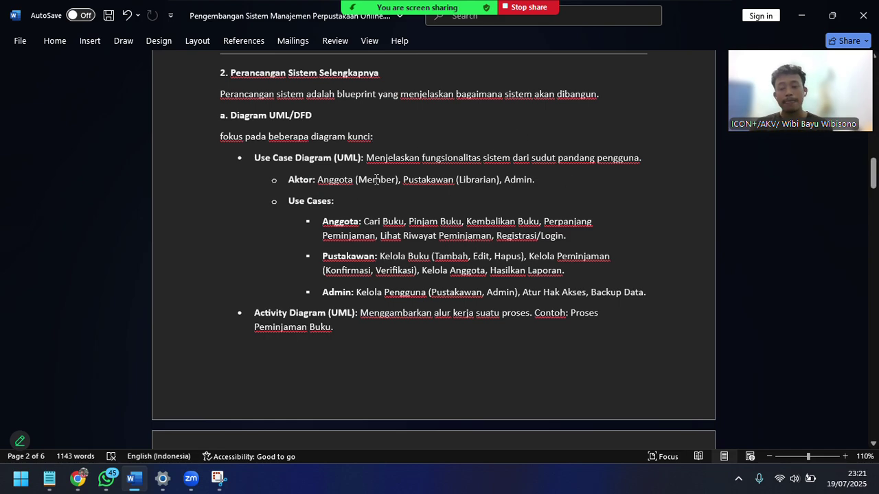
- Read the Use Case Diagram (UML) actors and the use cases for Anggota, Pustakawan and Admin
scroll(329, 178, "down", 1)
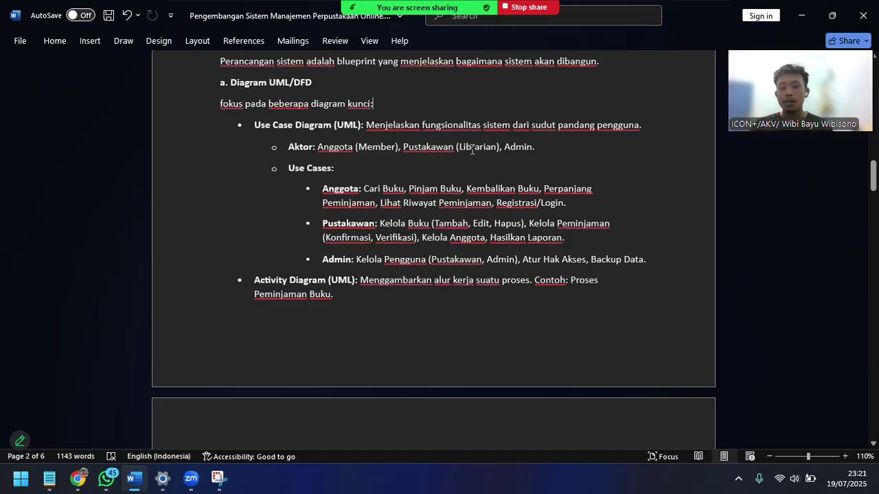
scroll(519, 149, "down", 1)
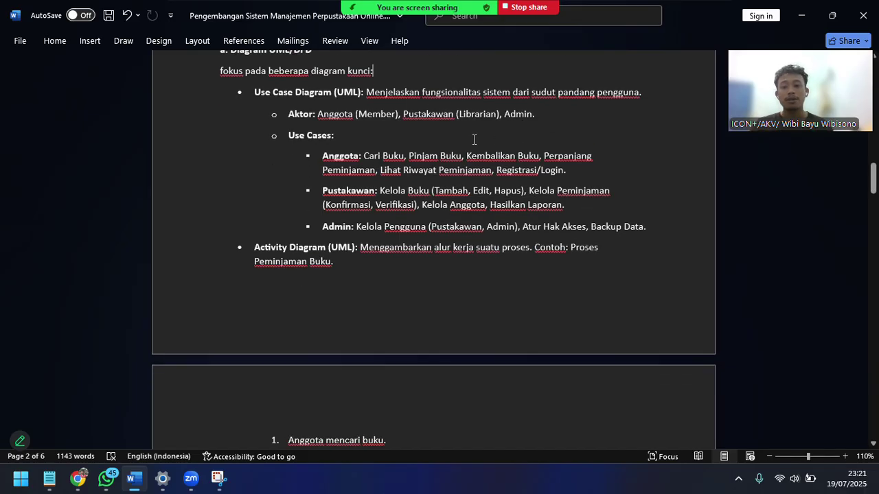
scroll(398, 140, "down", 1)
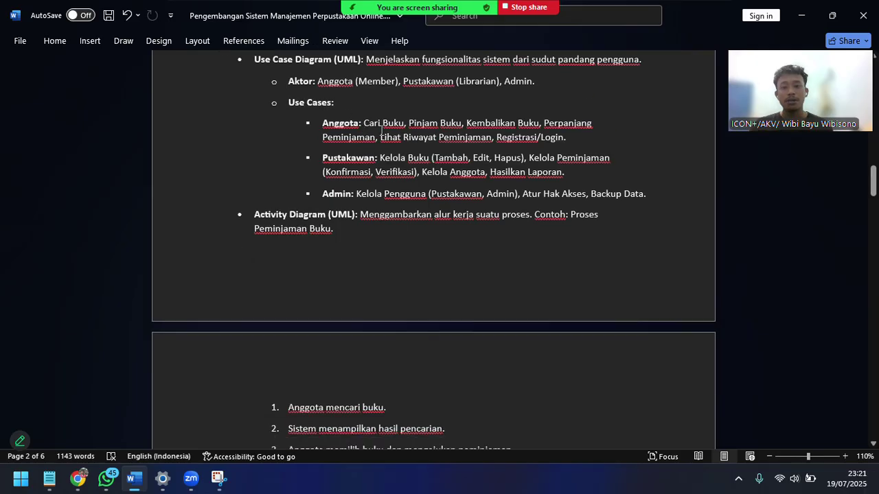
double_click(398, 123)
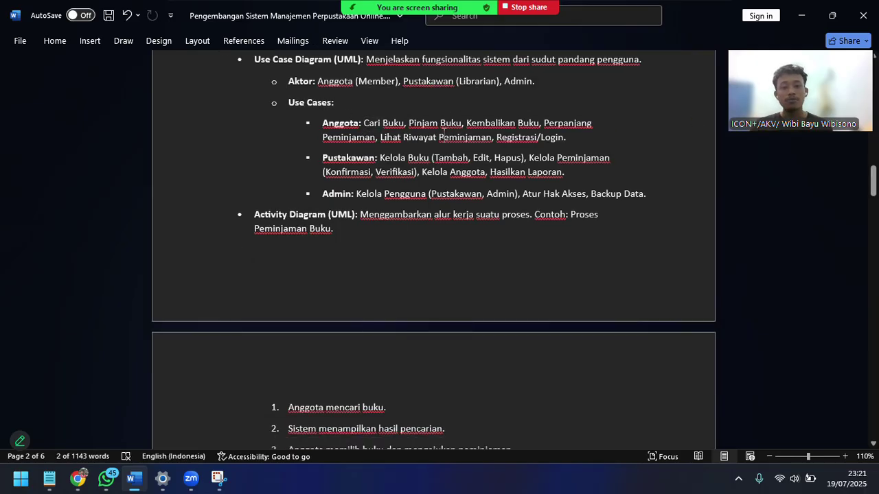
left_click(444, 136)
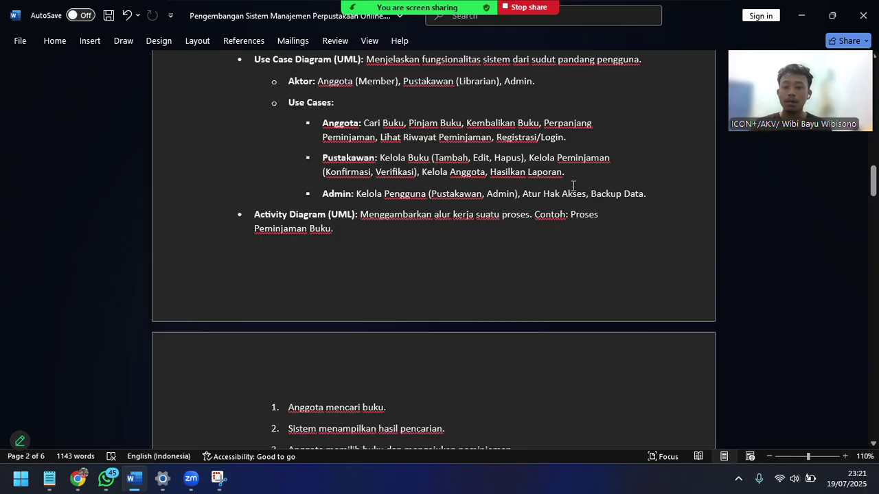
scroll(400, 160, "down", 1)
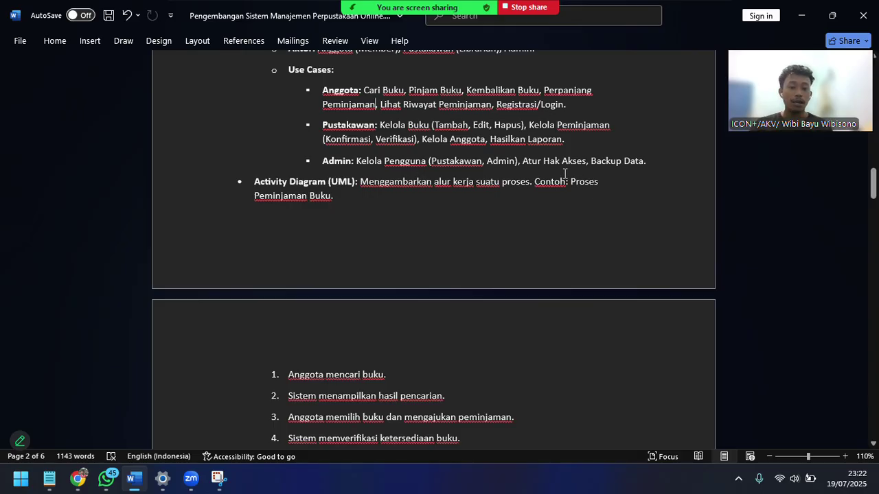
scroll(564, 173, "down", 2)
scroll(382, 160, "up", 5)
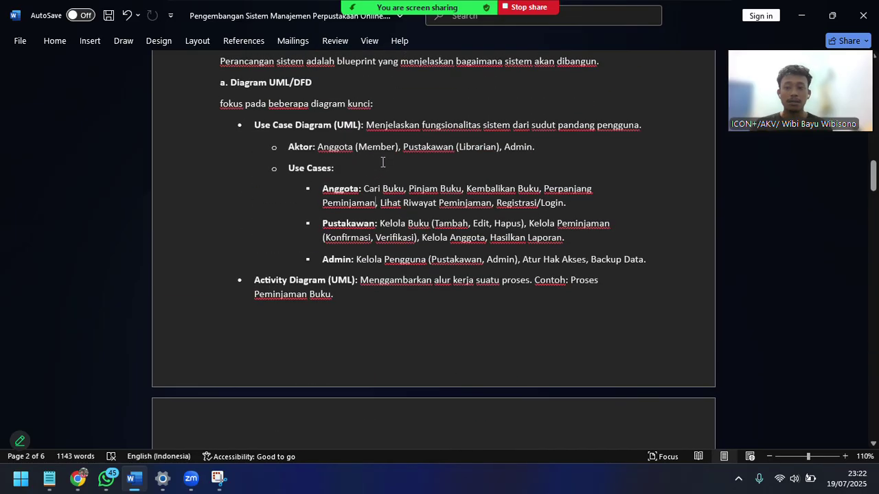
scroll(365, 170, "down", 2)
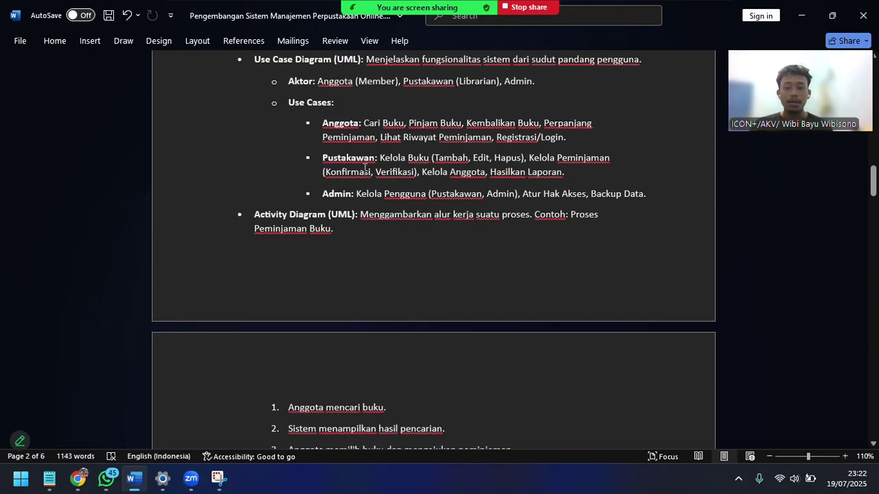
scroll(365, 170, "down", 1)
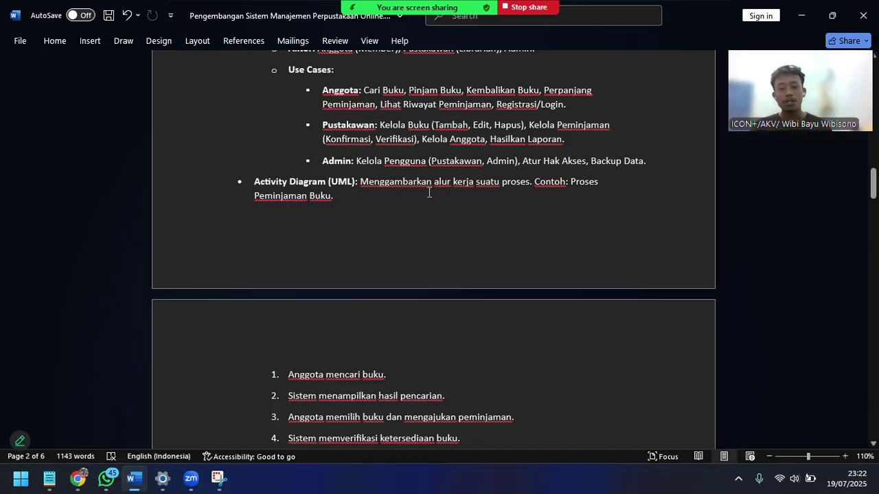
- Examine the numbered book-lending steps of the Activity Diagram and the Class Diagram's classes, attributes and relations
scroll(322, 188, "down", 8)
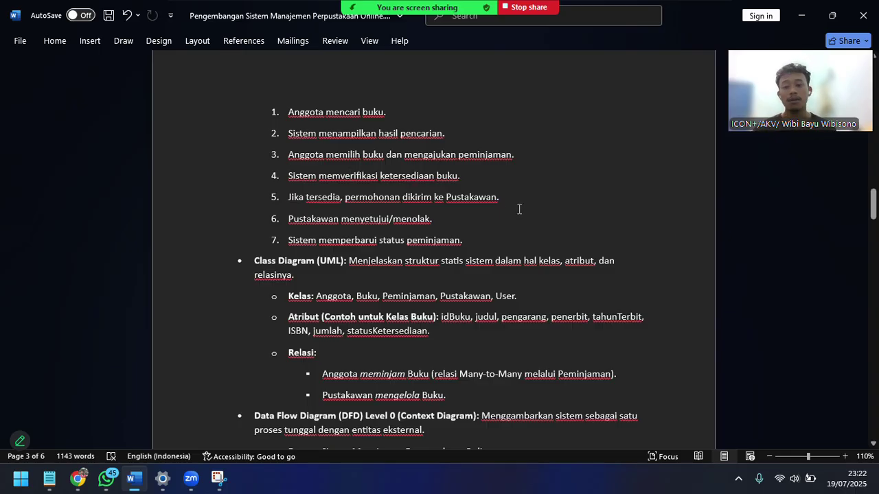
scroll(370, 179, "down", 1)
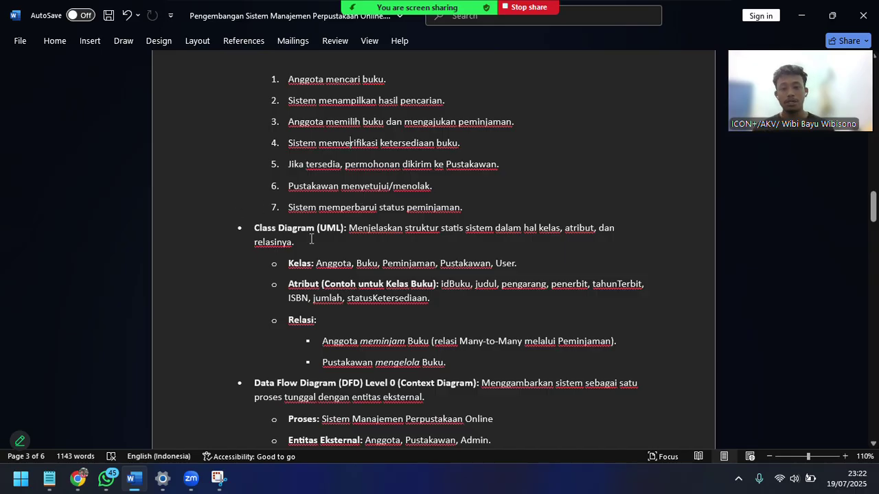
scroll(413, 200, "down", 1)
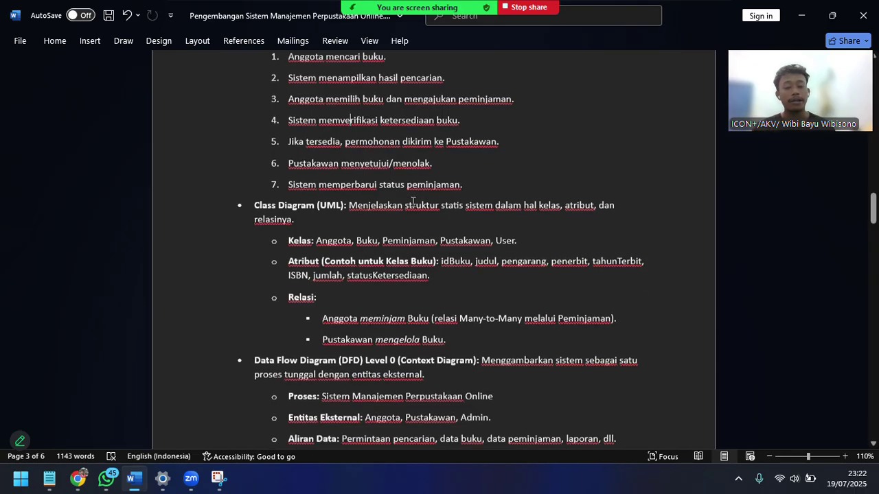
scroll(412, 201, "down", 1)
scroll(333, 230, "down", 1)
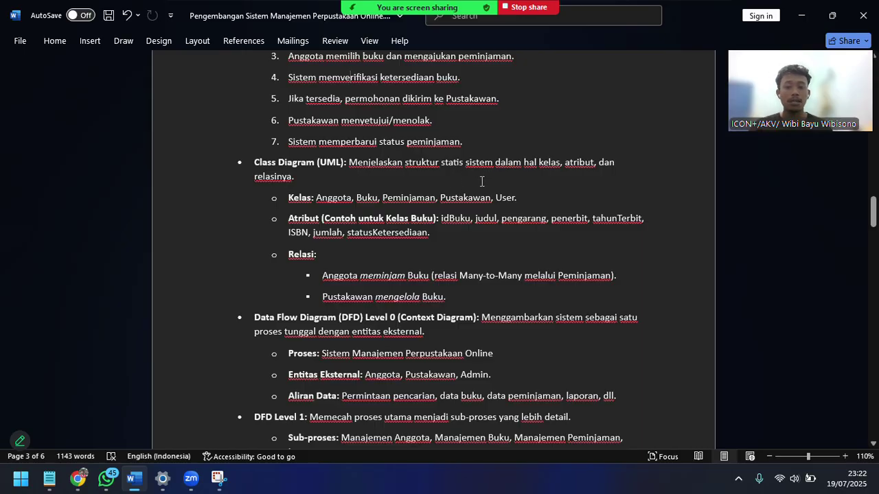
- Review the Class Diagram's Kelas list, the example attributes for Kelas Buku and the two Relasi entries
scroll(484, 180, "down", 2)
double_click(319, 131)
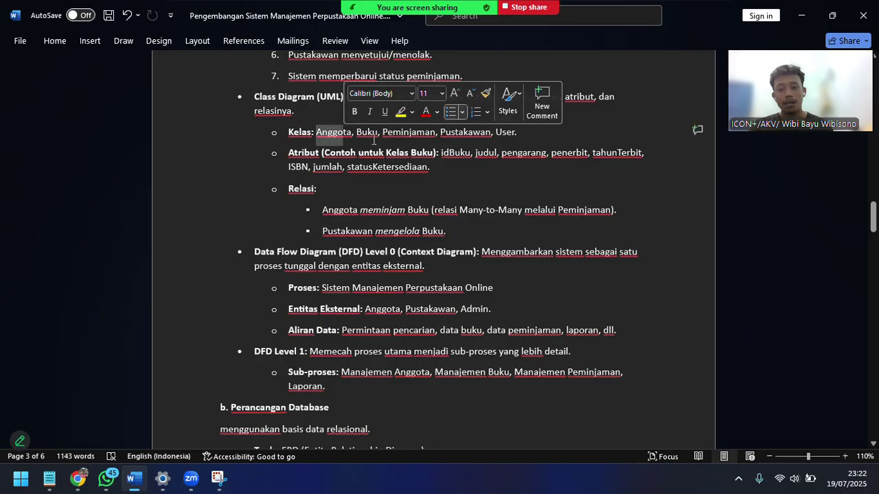
left_click(392, 167)
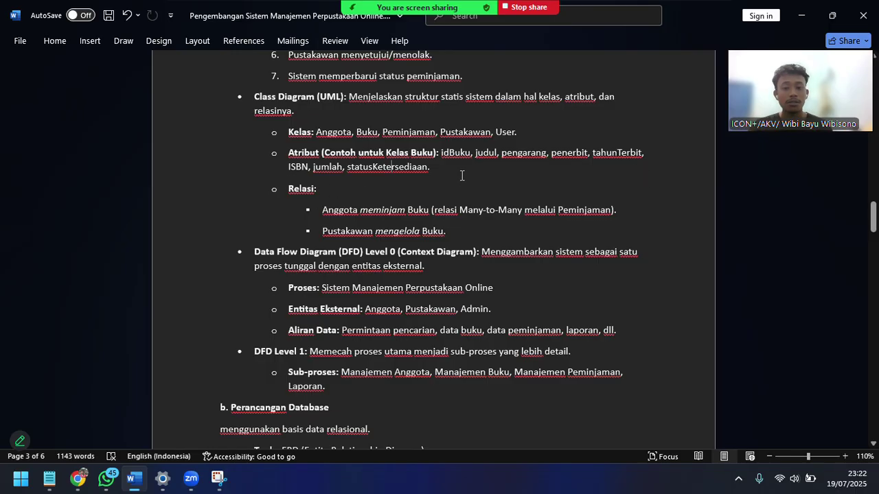
scroll(462, 175, "down", 1)
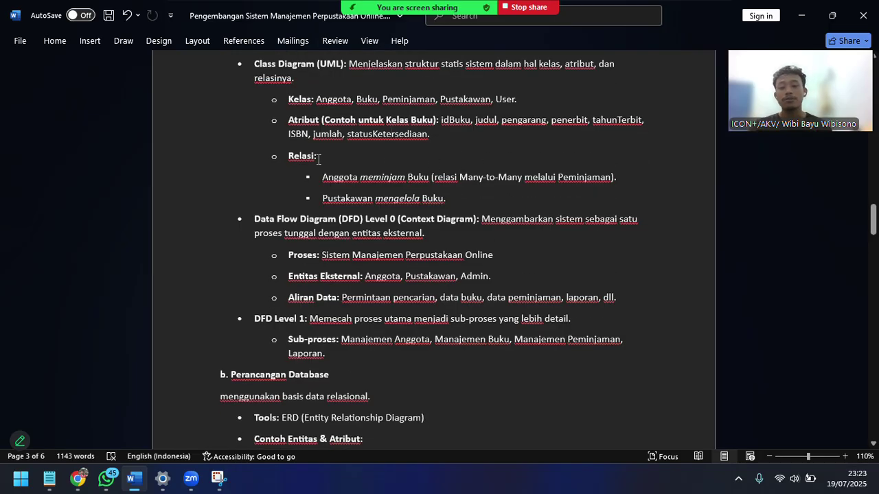
scroll(390, 182, "down", 1)
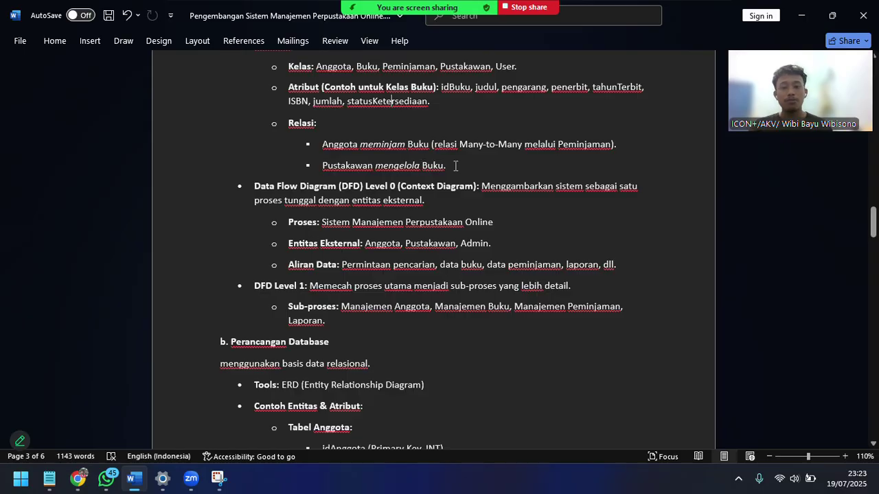
- Read the DFD Level 0 process, external entities and data flows, and the DFD Level 1 sub-processes
scroll(455, 166, "down", 1)
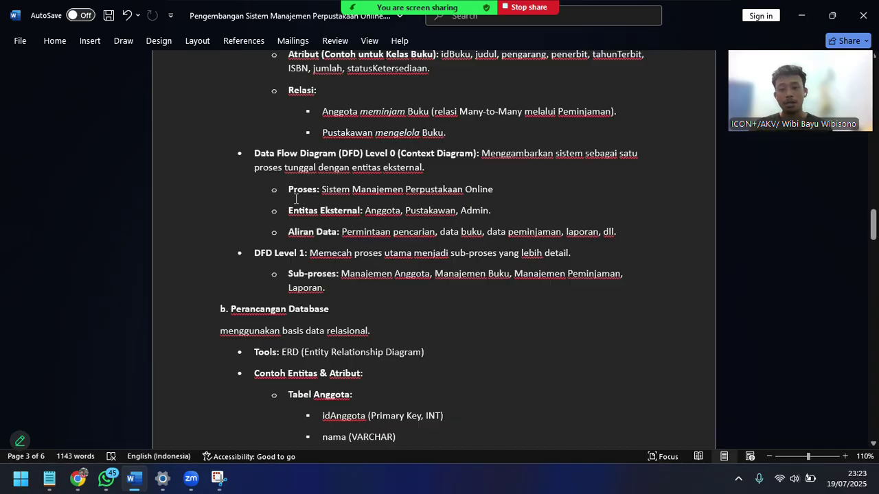
scroll(279, 183, "down", 1)
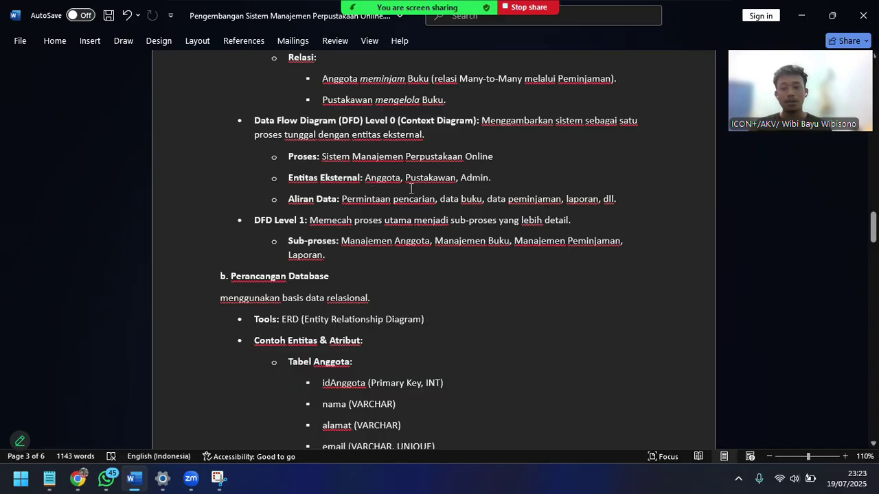
scroll(341, 196, "down", 1)
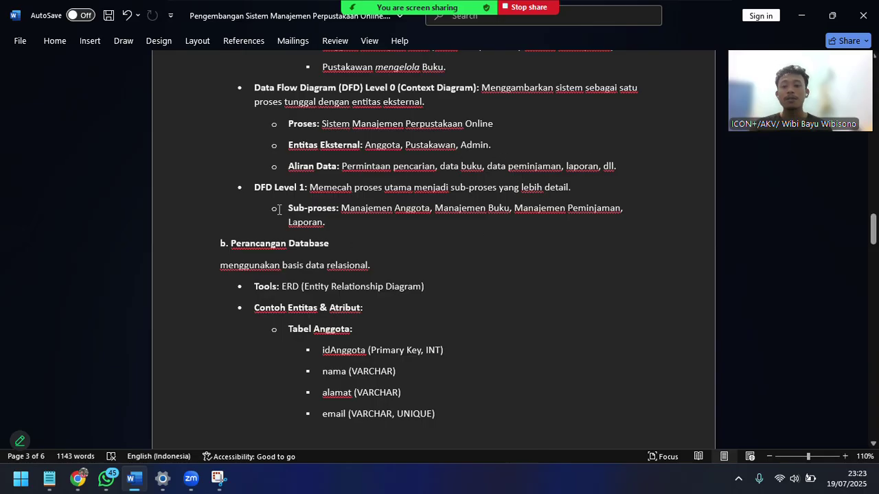
scroll(278, 184, "down", 1)
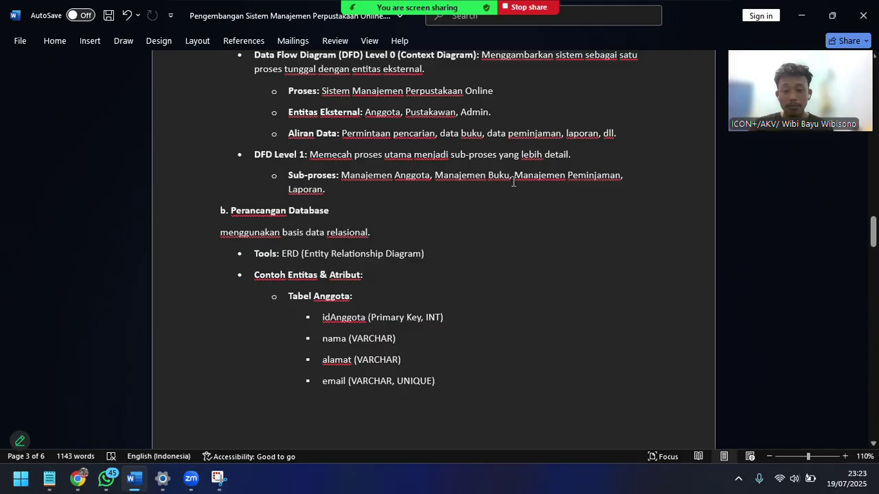
- Examine the Perancangan Database section's ERD tool entry and the fields of Tabel Anggota
scroll(396, 190, "down", 3)
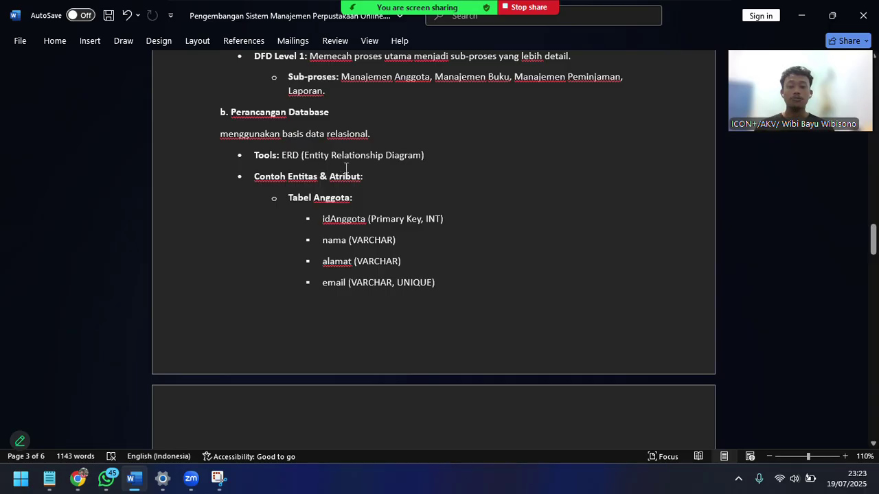
scroll(360, 171, "down", 3)
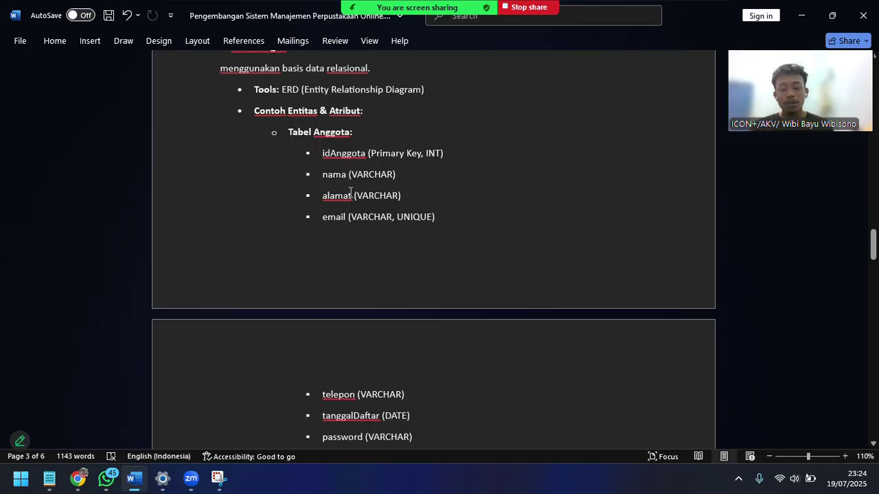
scroll(394, 200, "down", 2)
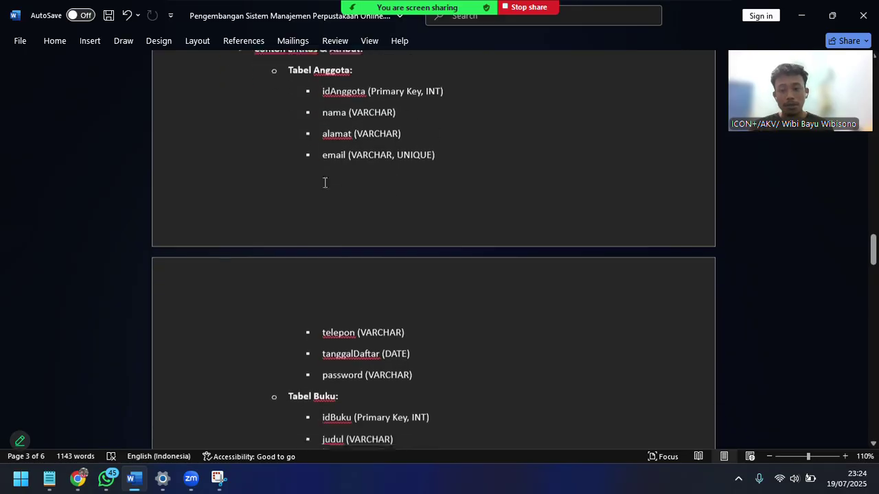
scroll(377, 293, "down", 1)
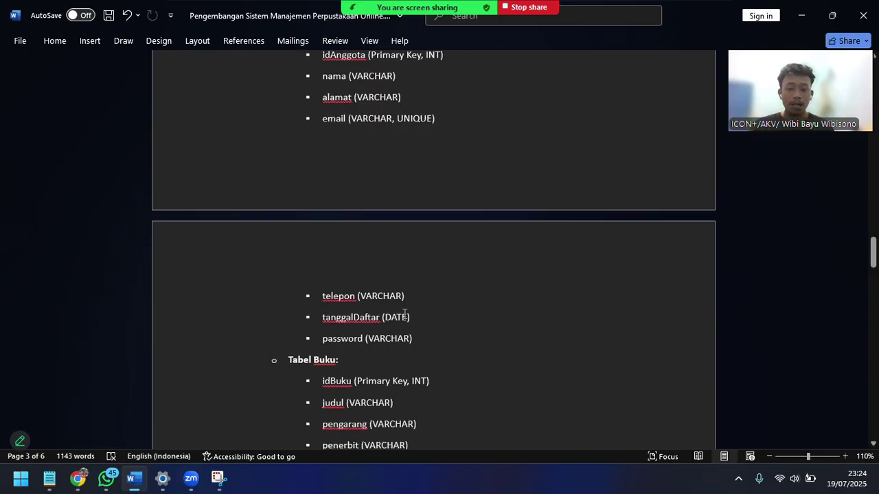
scroll(335, 345, "down", 1)
- Read the fields and data types of Tabel Buku, Tabel Peminjaman and Tabel Pustakawan
scroll(335, 345, "down", 6)
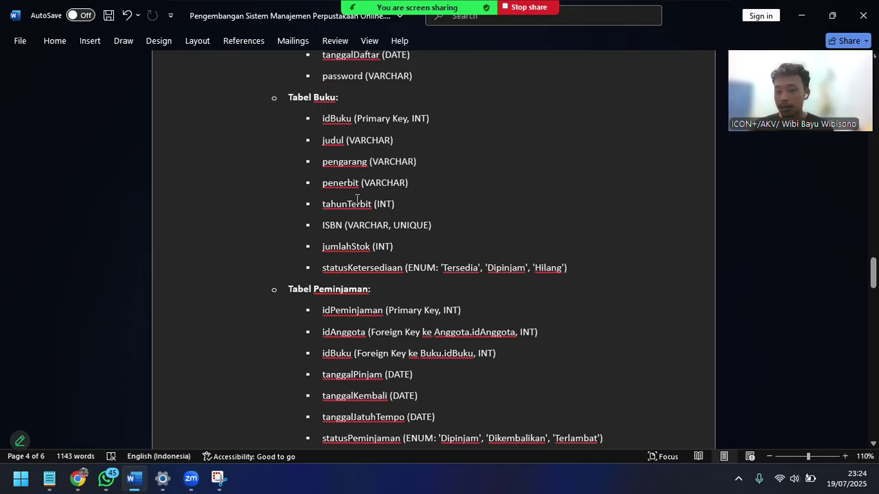
scroll(360, 202, "down", 3)
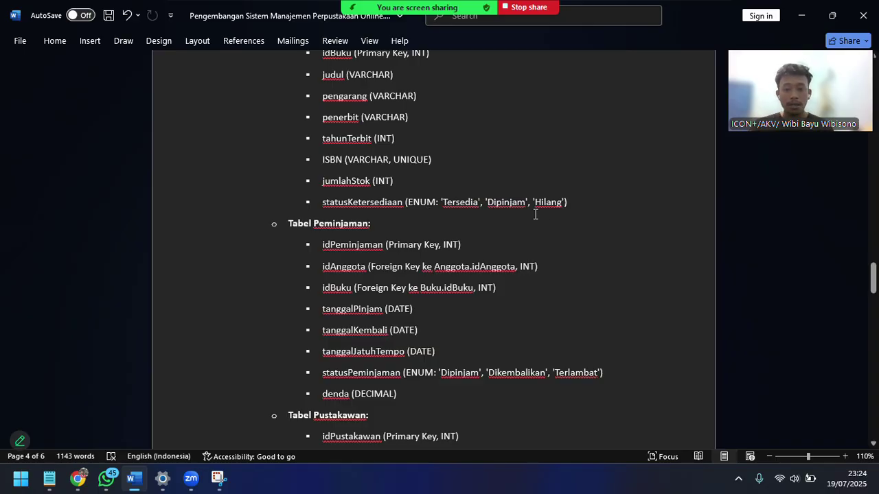
scroll(370, 199, "down", 3)
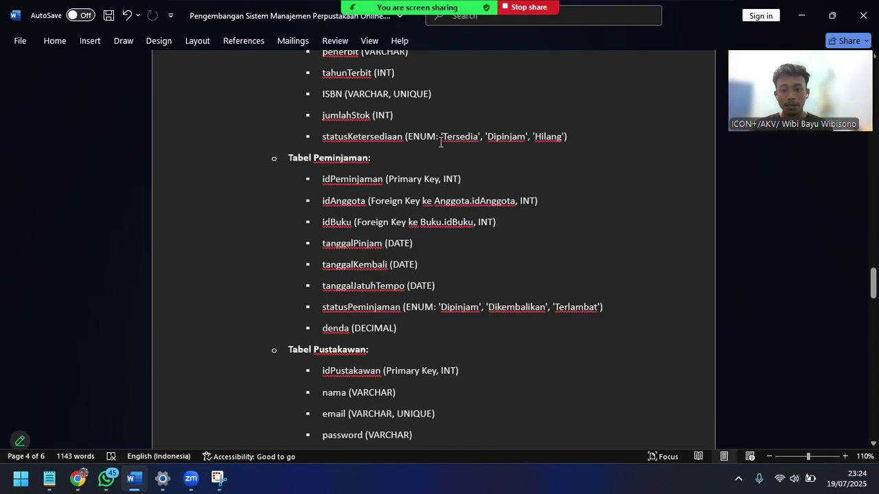
scroll(441, 141, "down", 2)
scroll(386, 131, "up", 2)
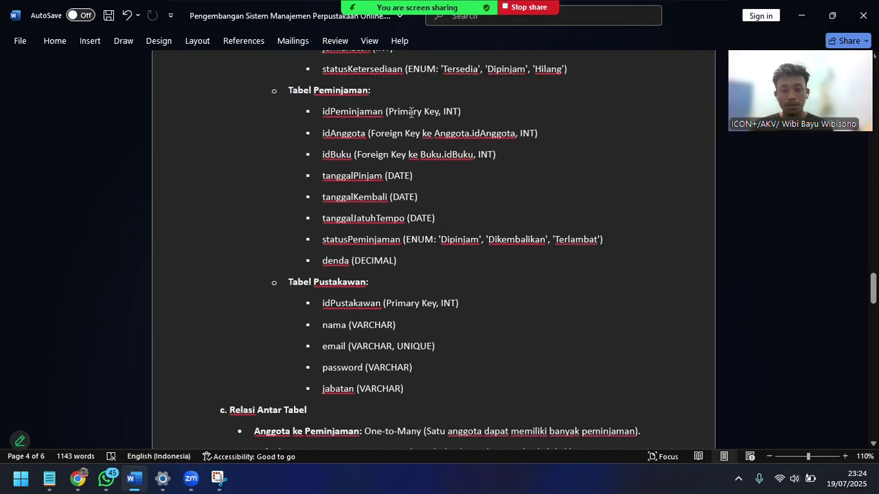
scroll(385, 131, "down", 2)
- Review the Relasi Antar Tabel entries linking Anggota, Buku and Pustakawan to Peminjaman
scroll(386, 130, "down", 5)
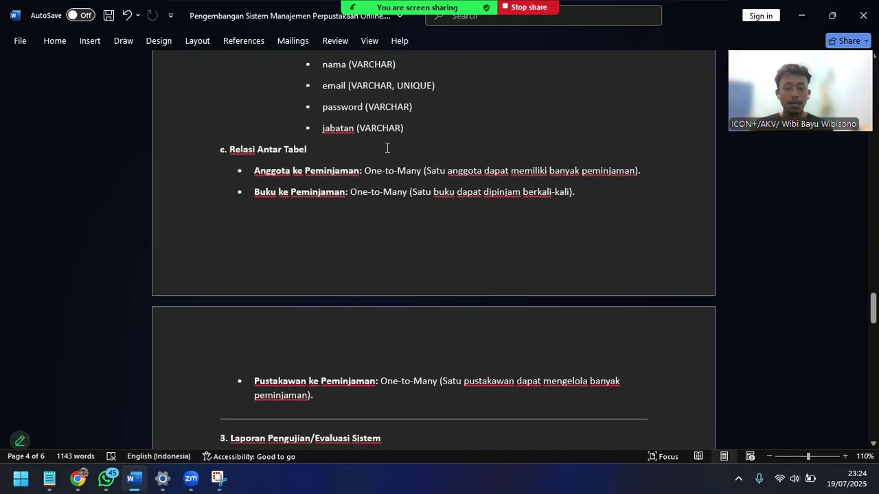
scroll(387, 148, "down", 1)
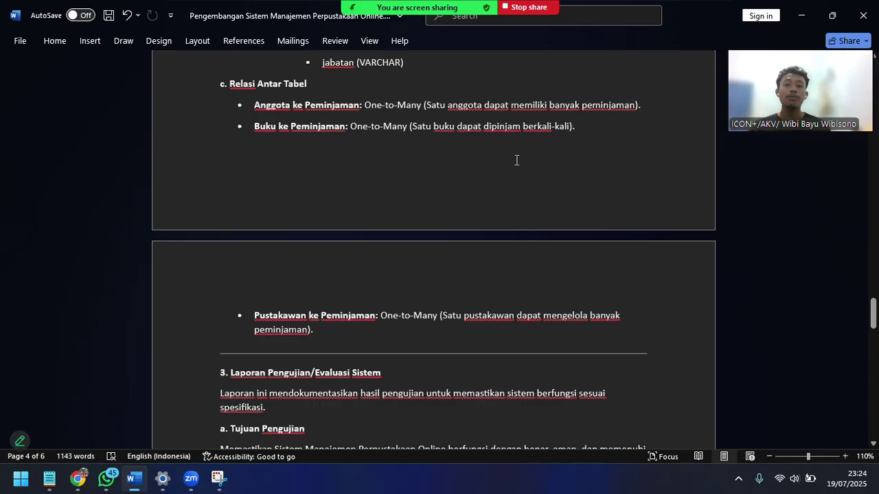
scroll(550, 144, "down", 2)
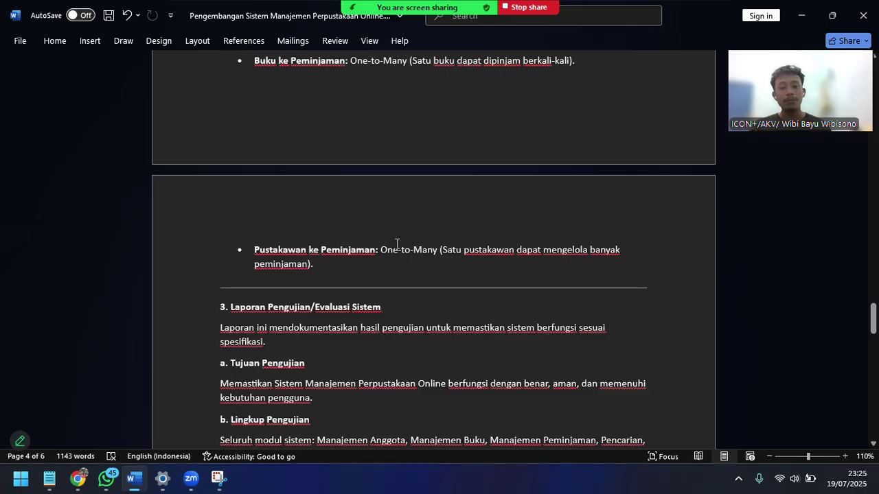
- Read the opening of Laporan Pengujian/Evaluasi Sistem with its Tujuan Pengujian and Lingkup Pengujian parts
scroll(412, 245, "down", 3)
scroll(437, 245, "down", 4)
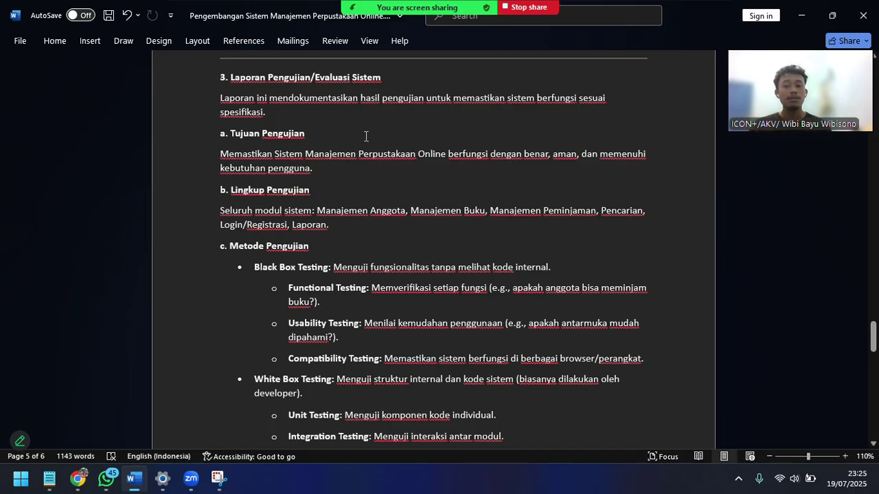
scroll(366, 136, "down", 1)
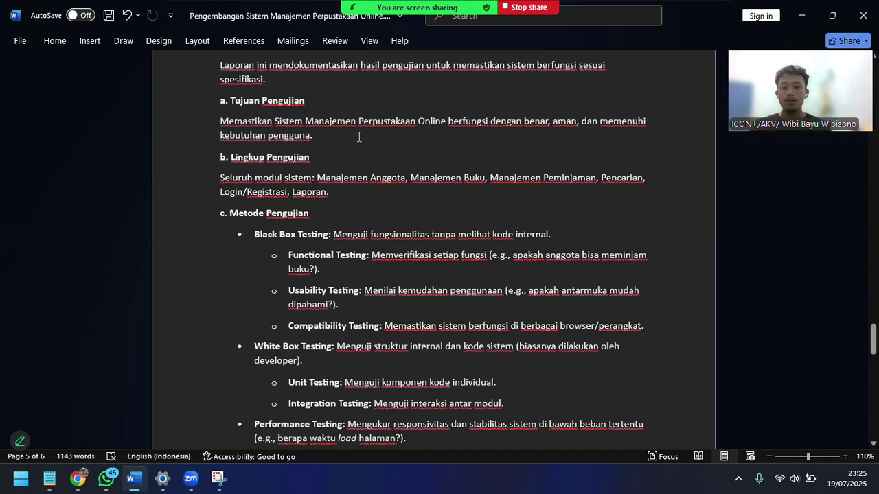
scroll(346, 142, "down", 1)
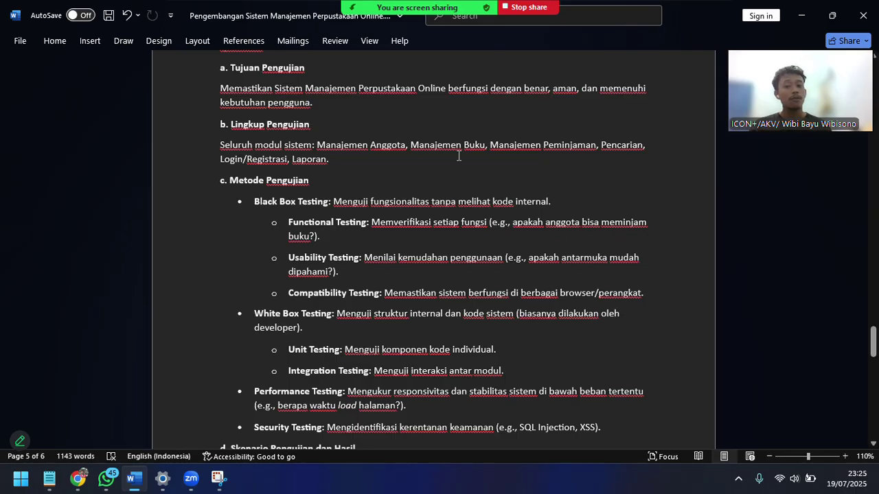
scroll(459, 156, "down", 1)
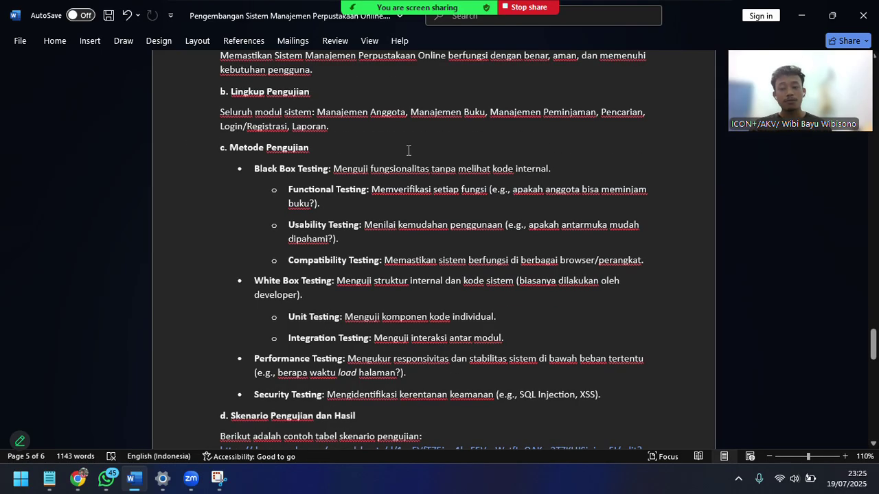
- Examine Black Box Testing under Metode Pengujian, including its functional, usability and compatibility tests
scroll(407, 151, "down", 1)
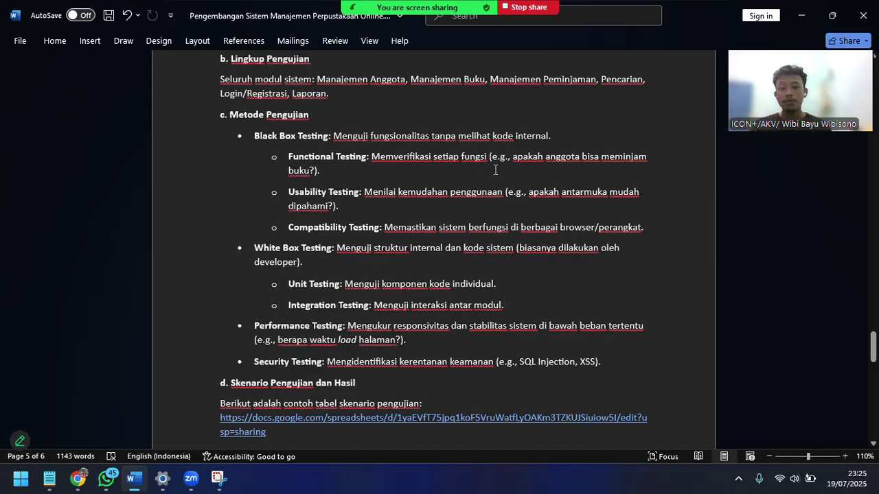
scroll(525, 169, "down", 1)
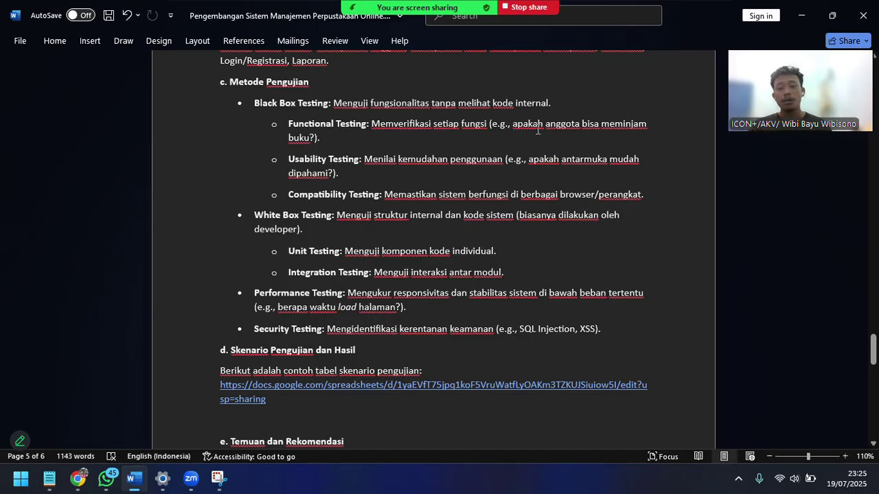
scroll(418, 153, "down", 1)
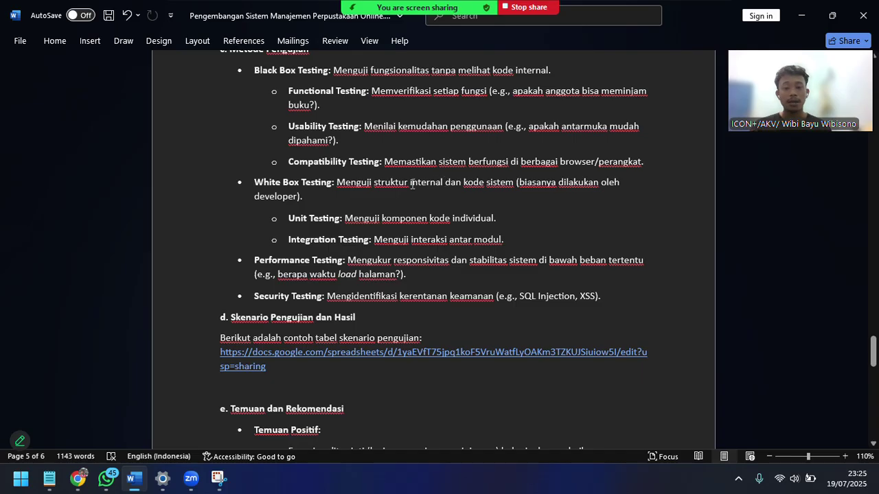
scroll(412, 184, "down", 1)
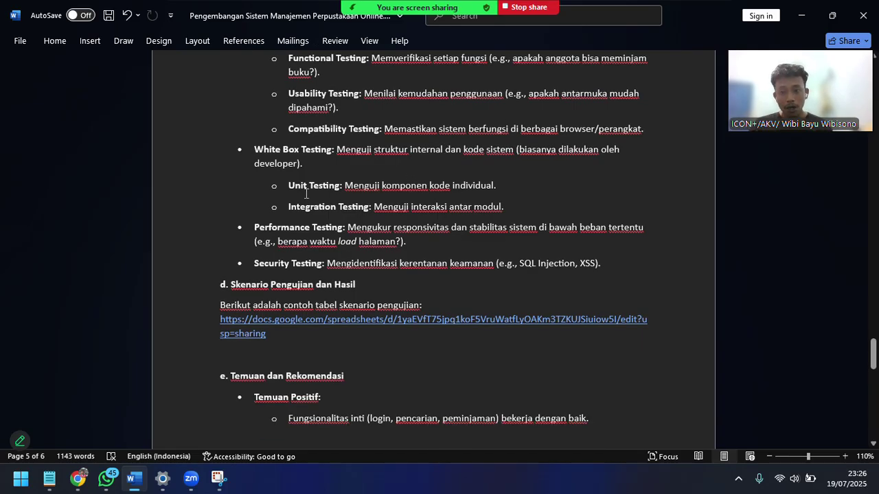
scroll(330, 161, "up", 3)
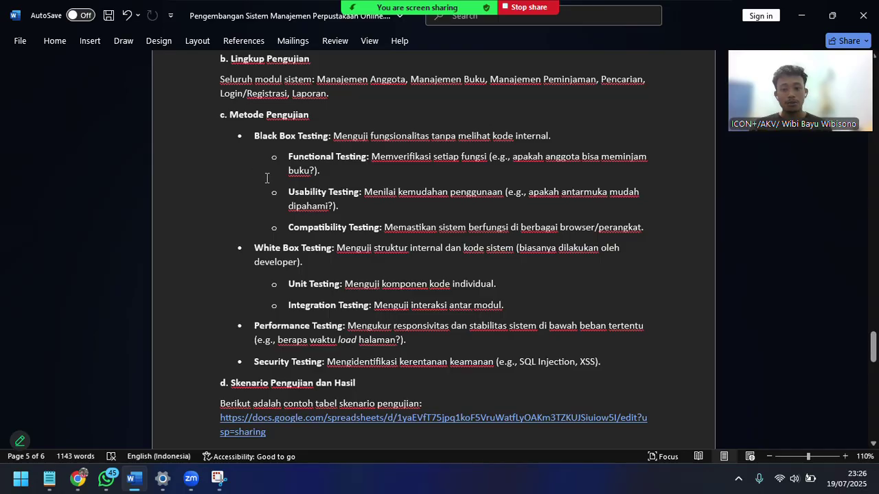
- Read the White Box Testing items and the Performance Testing and Security Testing descriptions
scroll(323, 171, "down", 2)
scroll(370, 172, "down", 1)
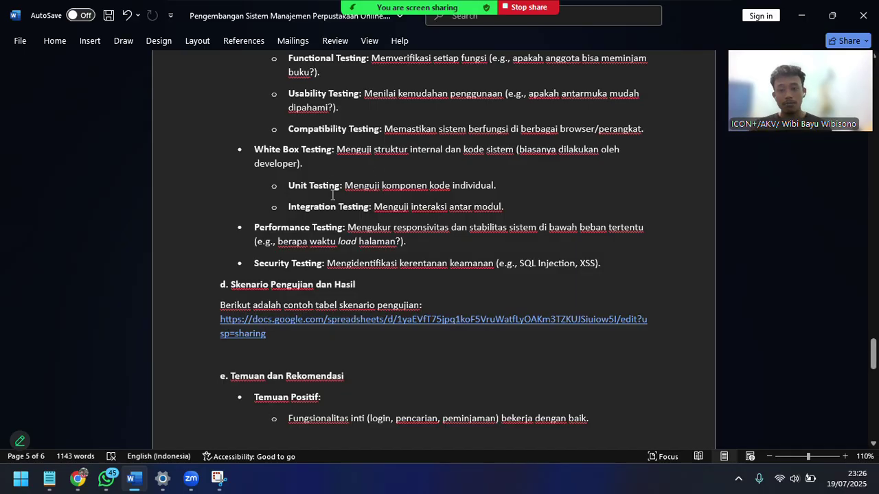
scroll(361, 185, "down", 1)
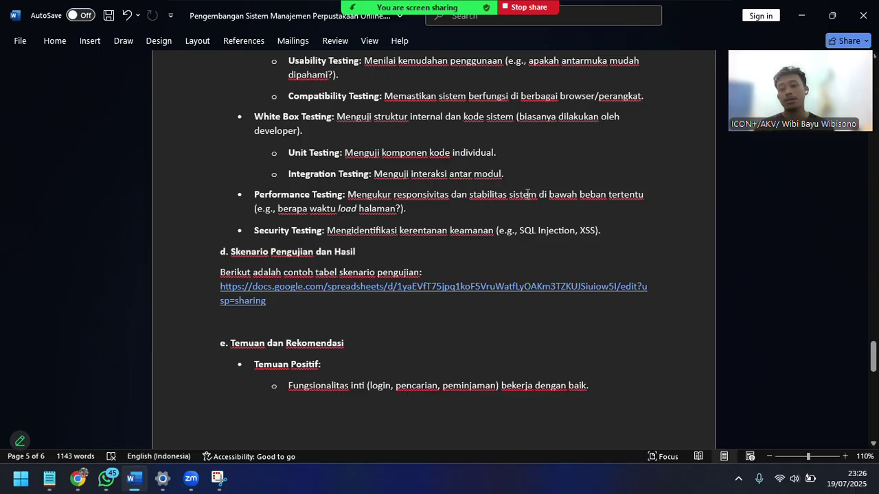
scroll(483, 225, "down", 1)
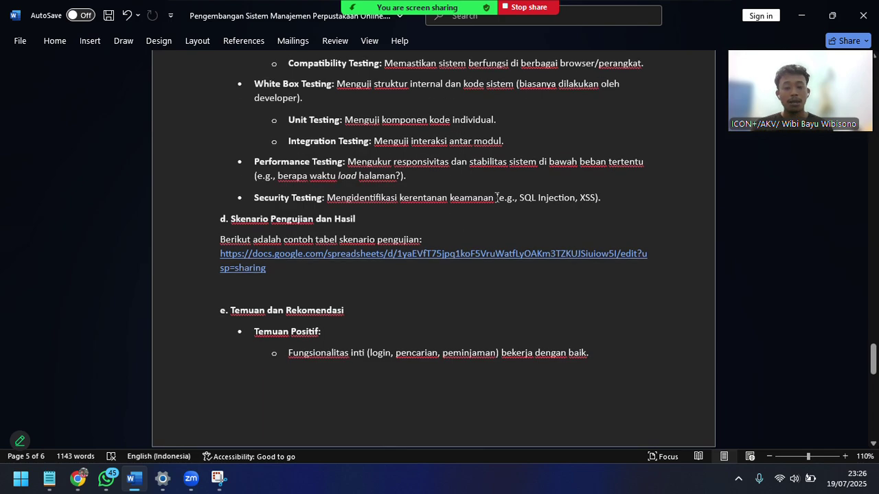
- Check the Skenario Pengujian dan Hasil section and follow its spreadsheet link to the browser
scroll(239, 173, "down", 2)
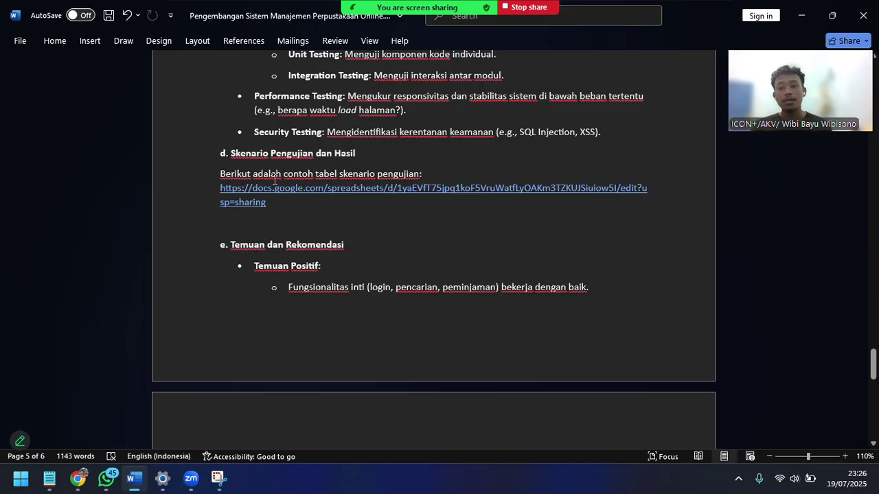
left_click_drag(245, 173, 339, 175)
left_click(543, 188)
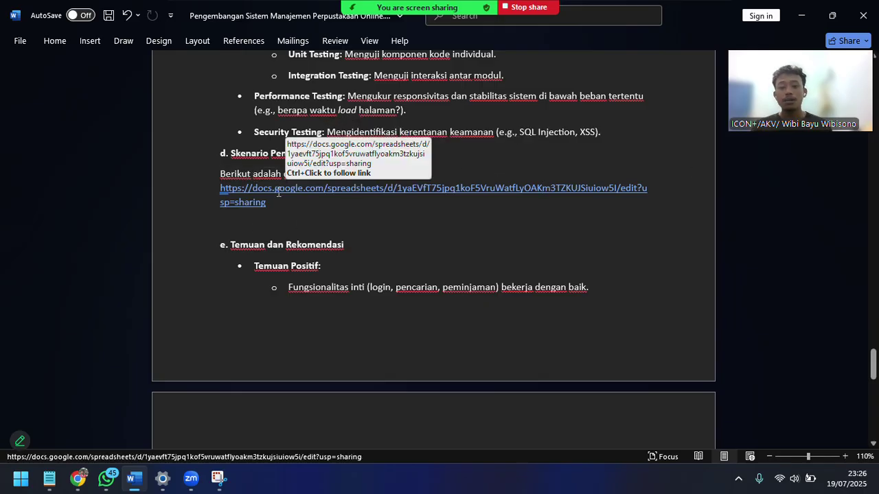
scroll(291, 204, "down", 2)
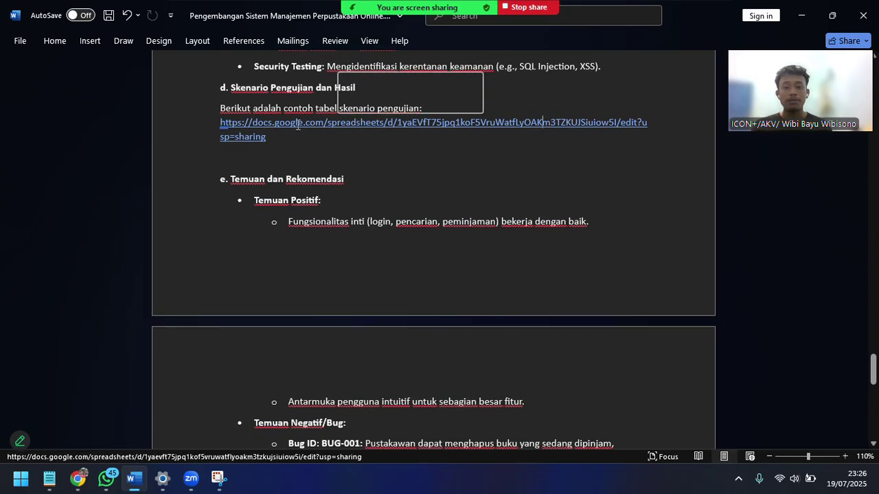
left_click(337, 130, "ctrl")
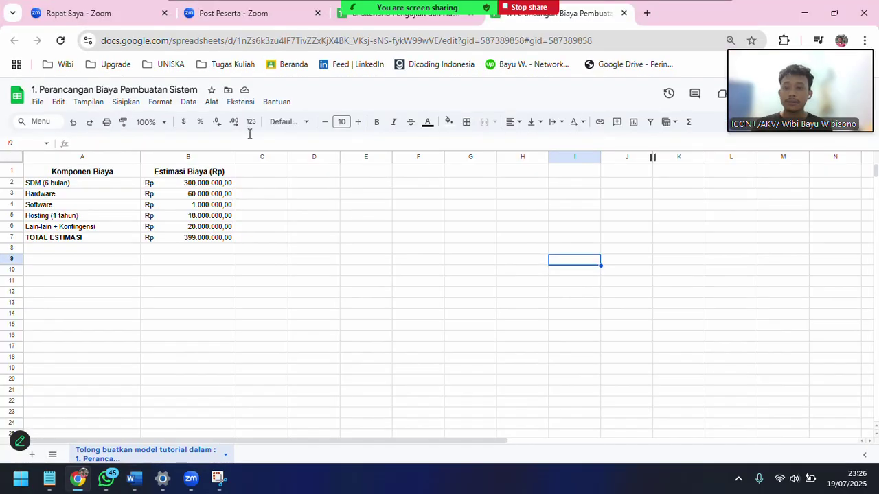
- Switch to the d. Skenario Pengujian dan Hasil spreadsheet and look over its whole test case table
left_click(347, 21)
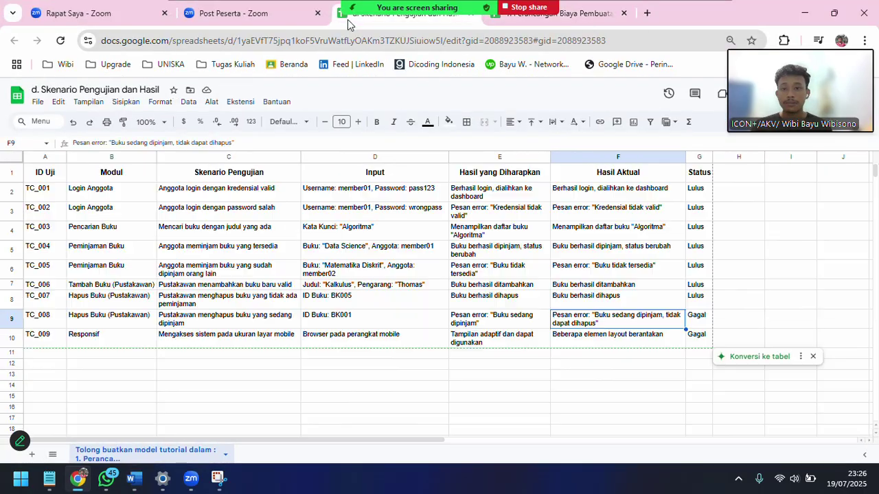
left_click(317, 239)
left_click(665, 343)
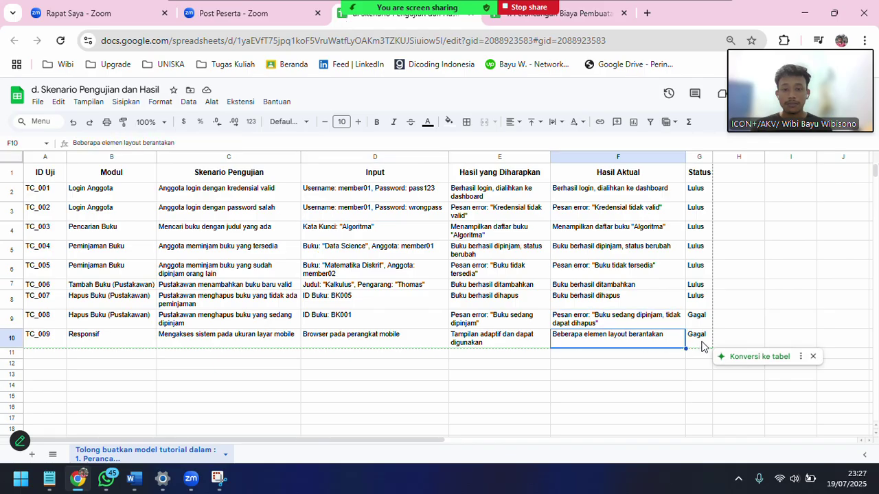
left_click(701, 346)
left_click(112, 172, "shift")
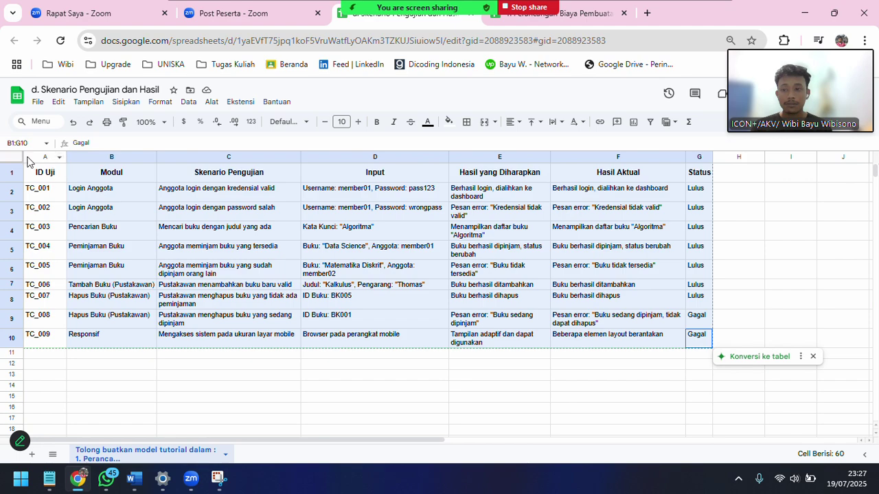
left_click(131, 196)
left_click(38, 176)
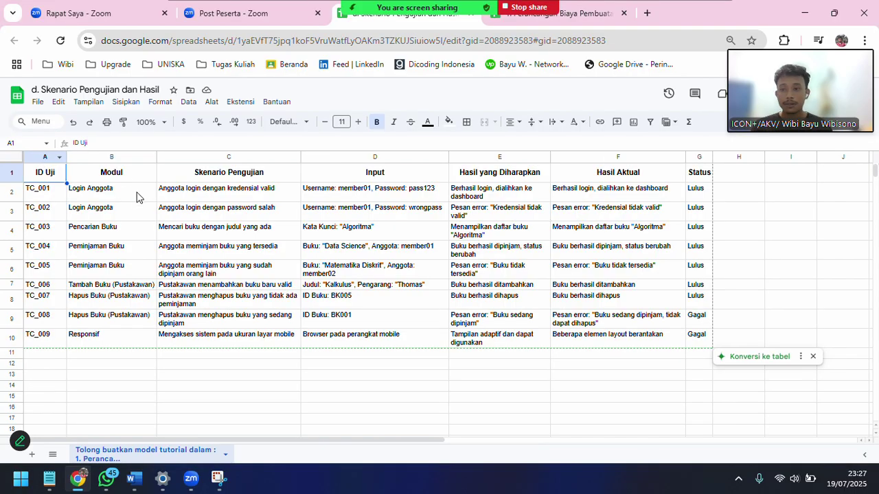
scroll(164, 199, "down", 2)
scroll(164, 199, "up", 2)
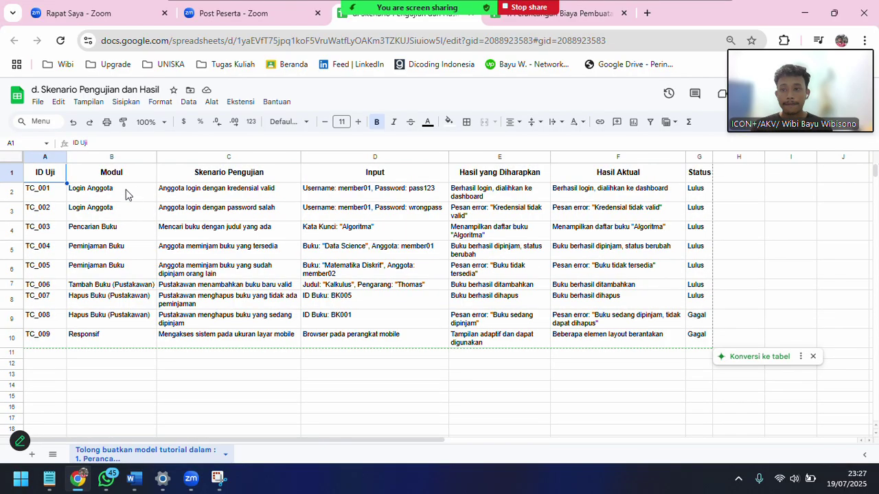
- Go through the table's column headings from ID Uji, Modul and Skenario Pengujian to Input, Hasil yang Diharapkan and Hasil Aktual
left_click(60, 192)
left_click(212, 200)
left_click(58, 179)
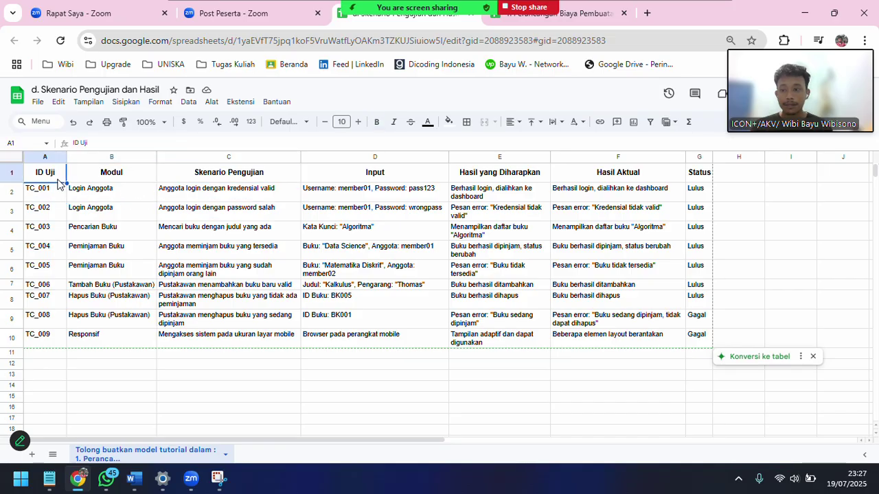
left_click(117, 180)
left_click(229, 184)
left_click(378, 183)
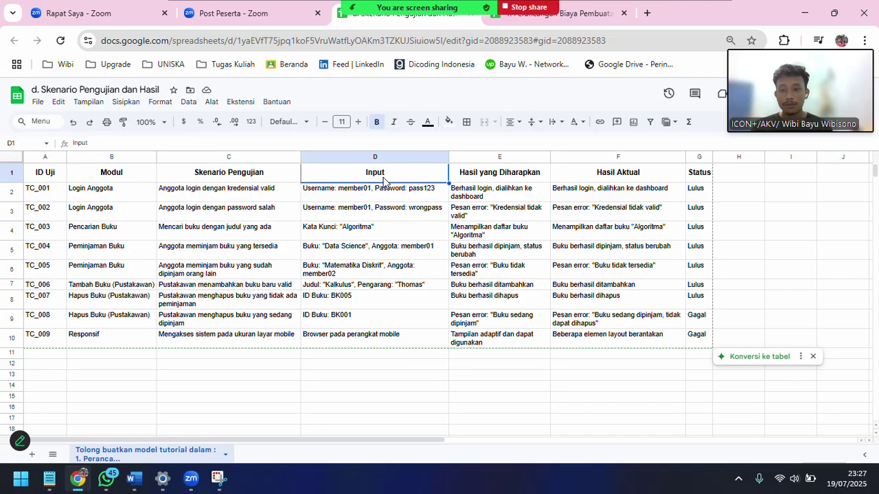
left_click(497, 180)
left_click(583, 178)
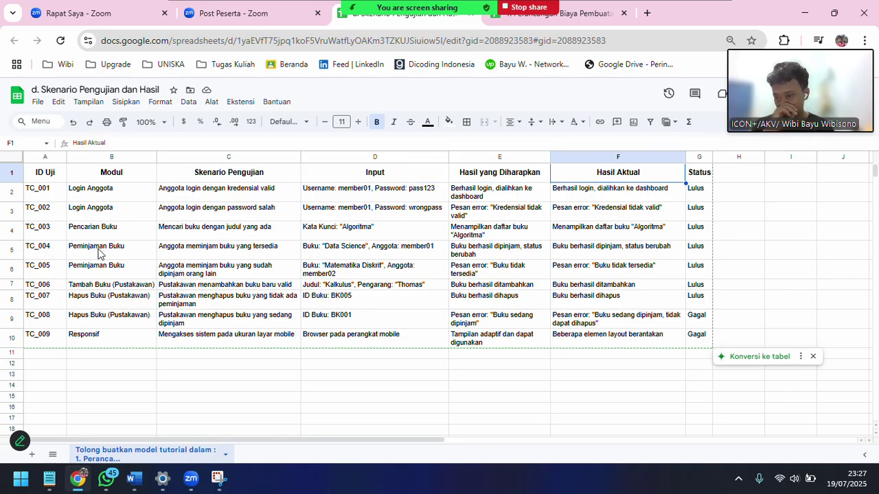
- Review the Login Anggota test cases TC_001 and TC_002, covering their scenarios, inputs, expected results and status
left_click(60, 198)
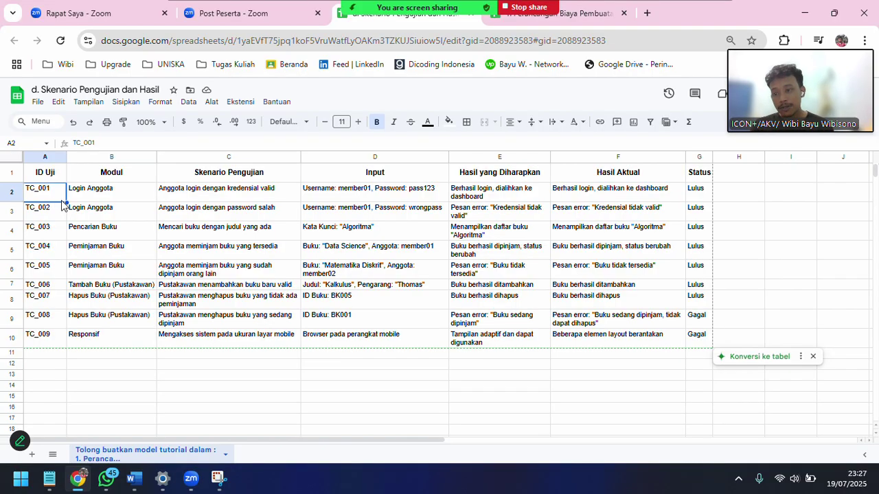
left_click(145, 201)
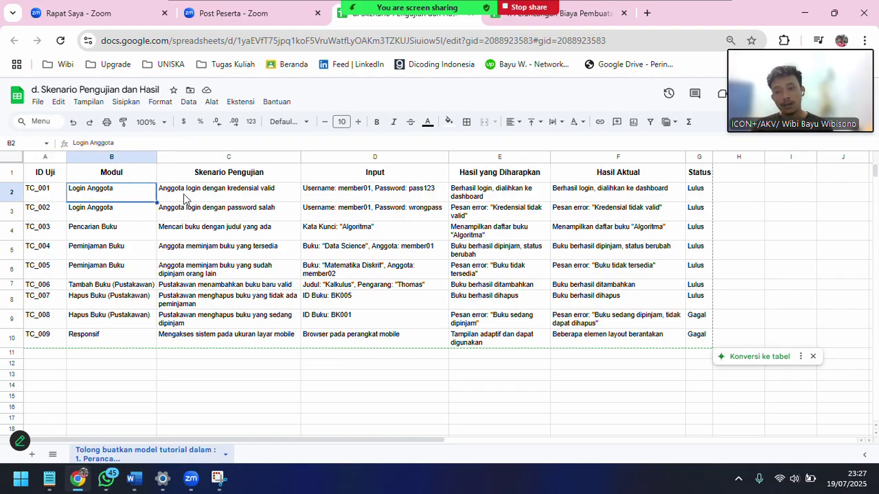
left_click(261, 199)
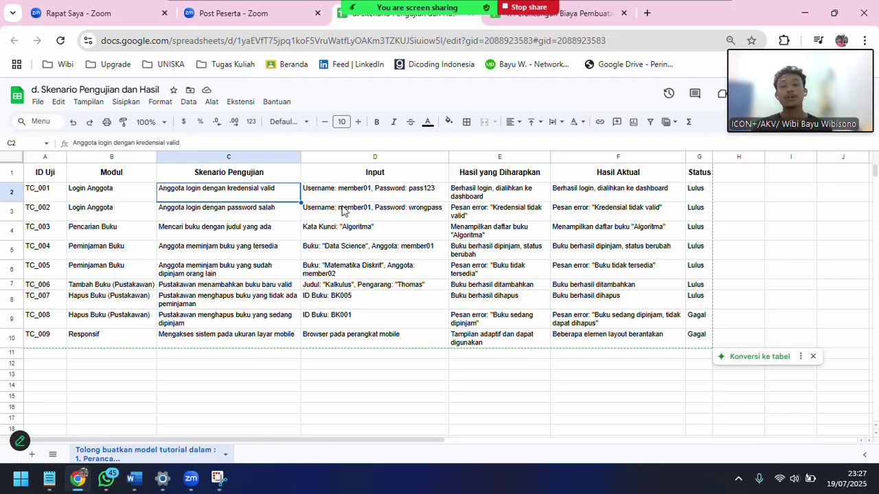
left_click(377, 198)
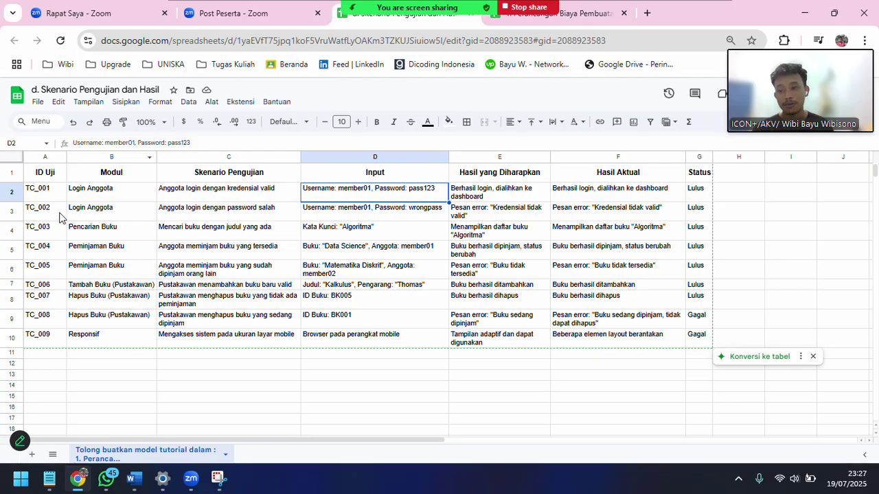
left_click(127, 215)
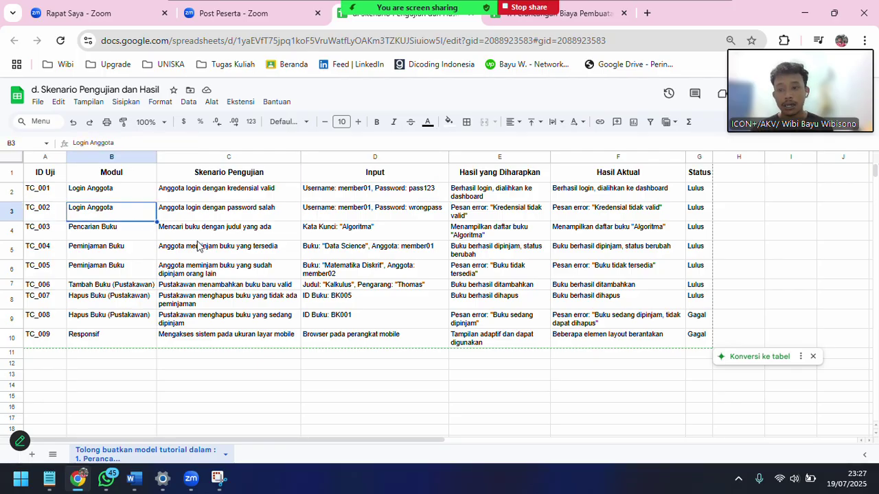
left_click(222, 211)
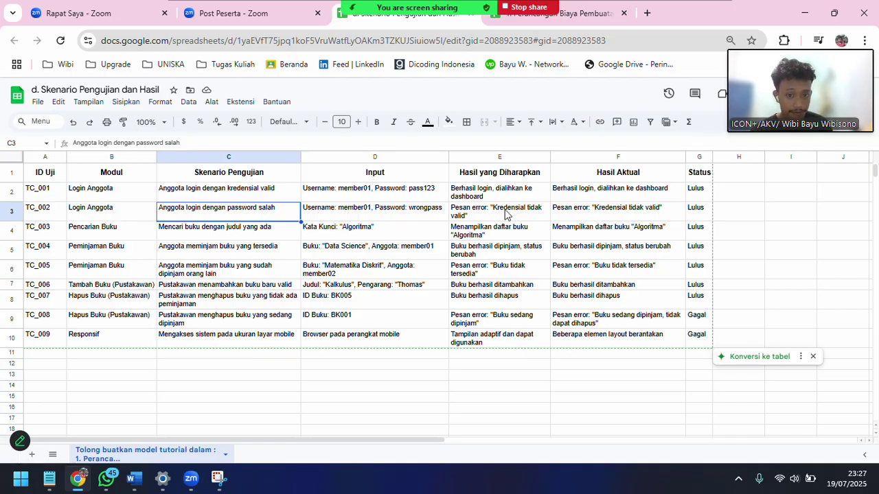
left_click(505, 214)
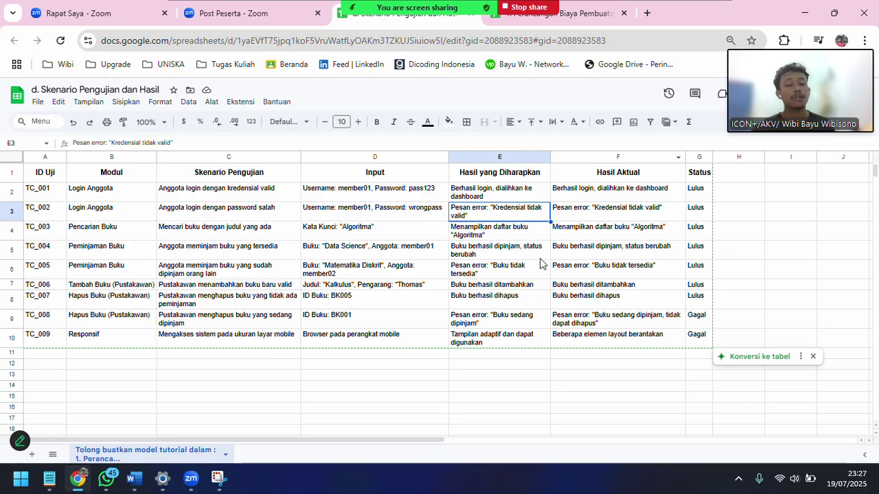
left_click(694, 221)
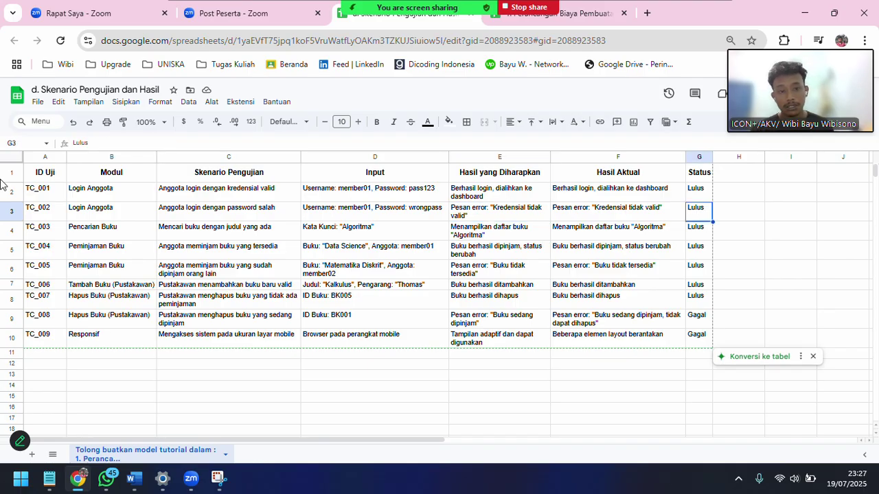
- Review the Pencarian Buku test case TC_003, comparing its scenario and keyword input with the expected and actual results
left_click(103, 237)
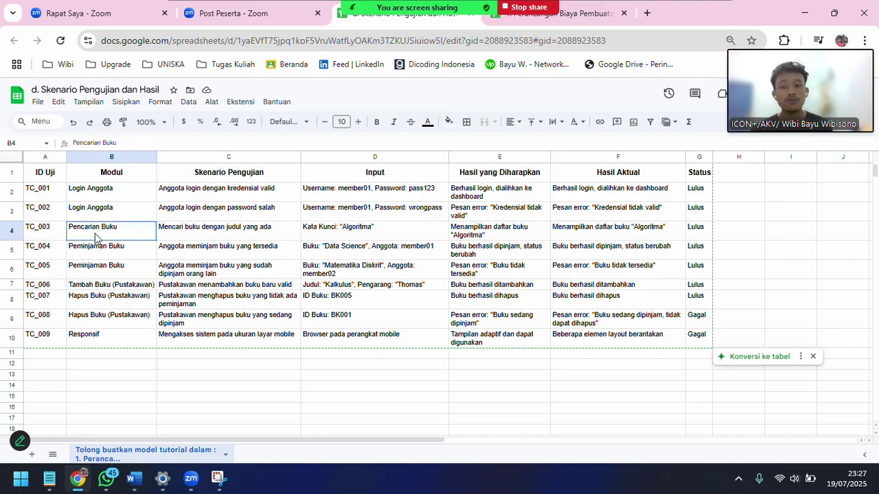
left_click(199, 237)
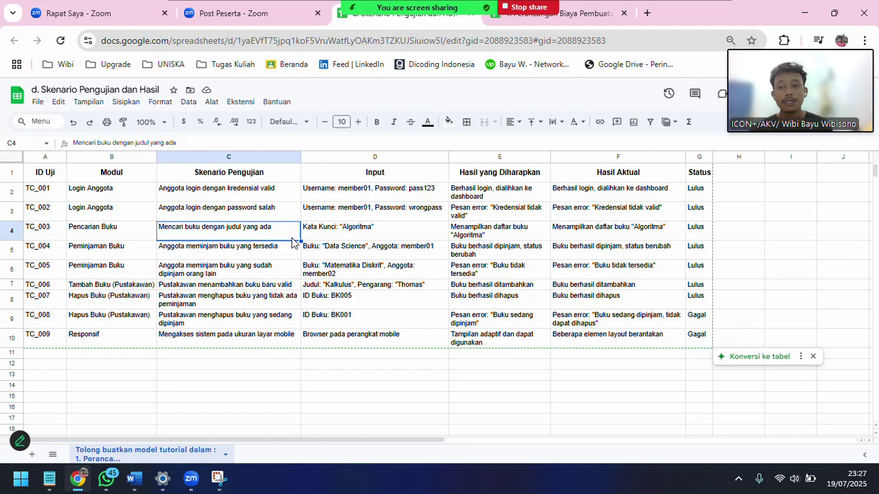
left_click(351, 239)
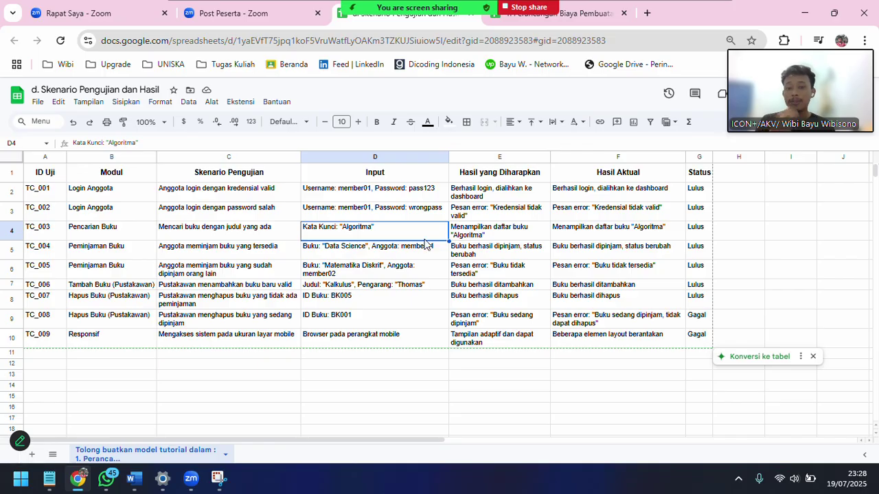
left_click(471, 238)
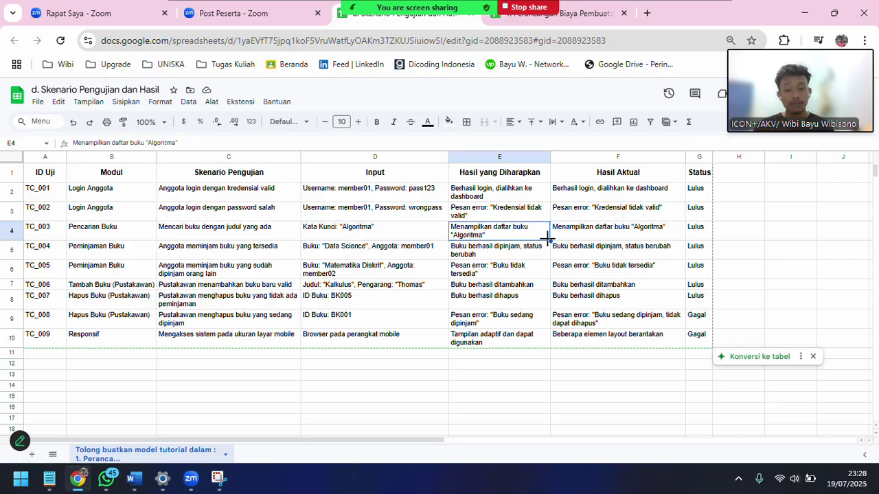
left_click(615, 232)
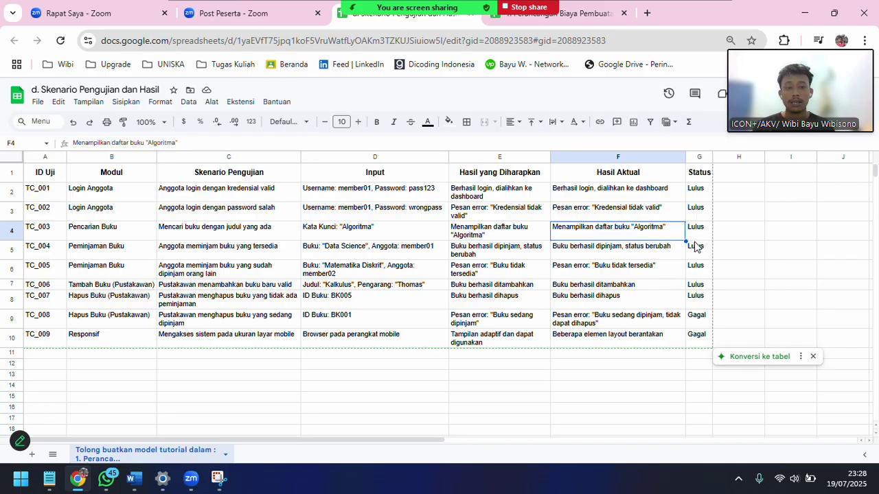
- Review the Peminjaman Buku test cases TC_004 and TC_005, from their book and member inputs through results and status
left_click(115, 254)
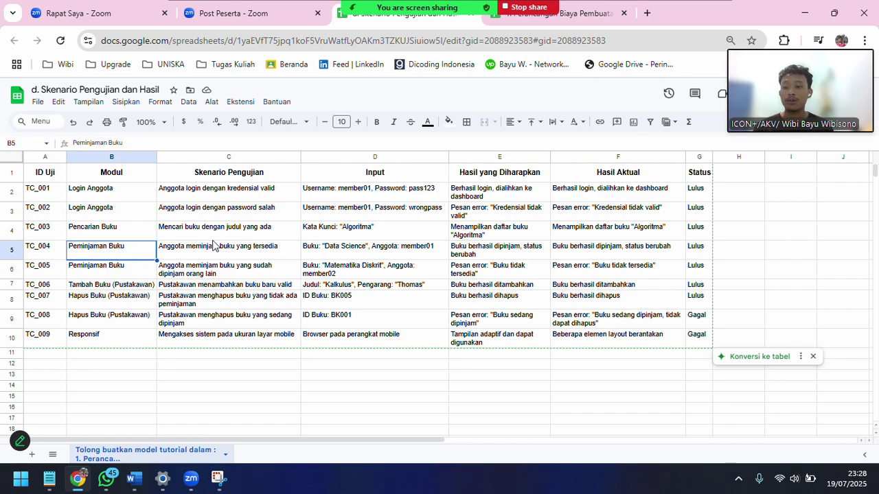
left_click(334, 252)
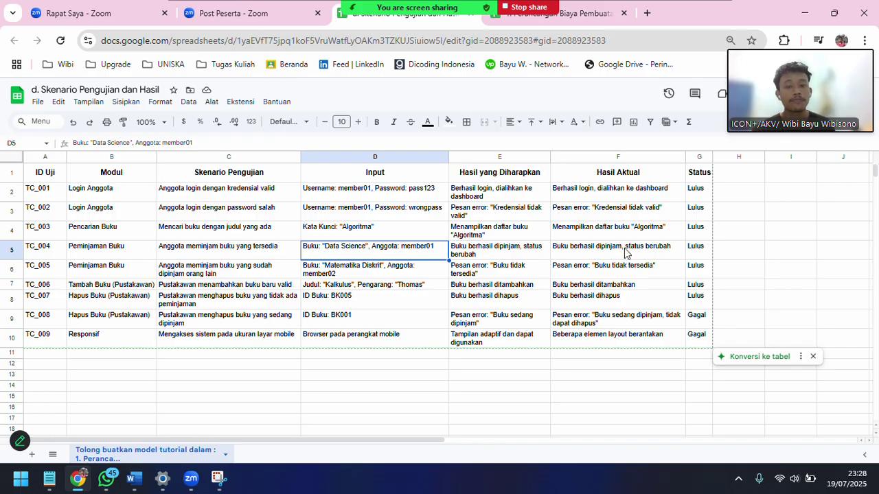
left_click(602, 256)
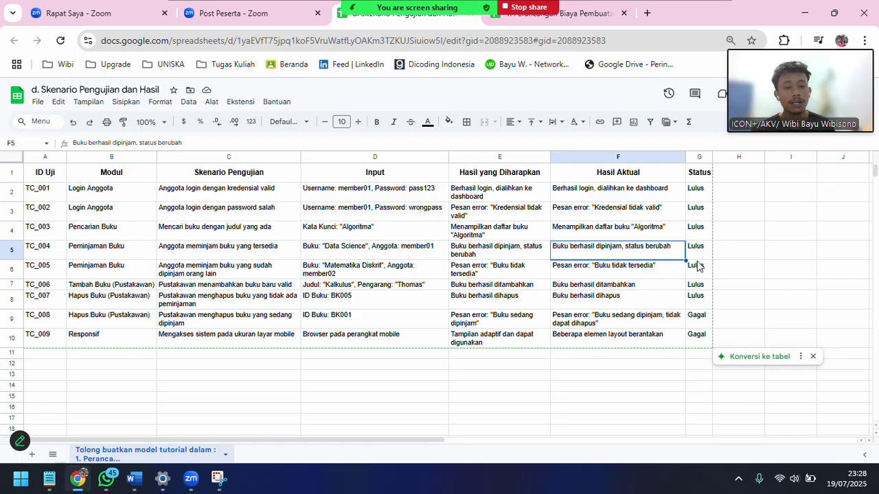
left_click(700, 255)
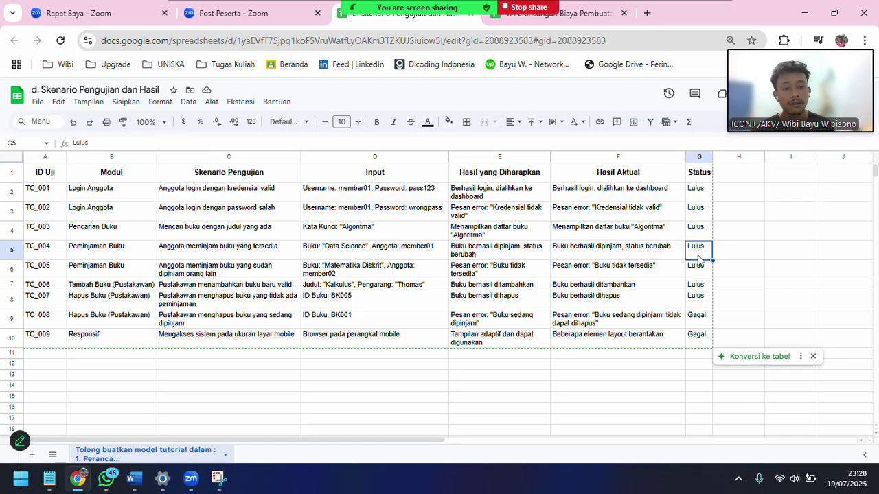
left_click(145, 271)
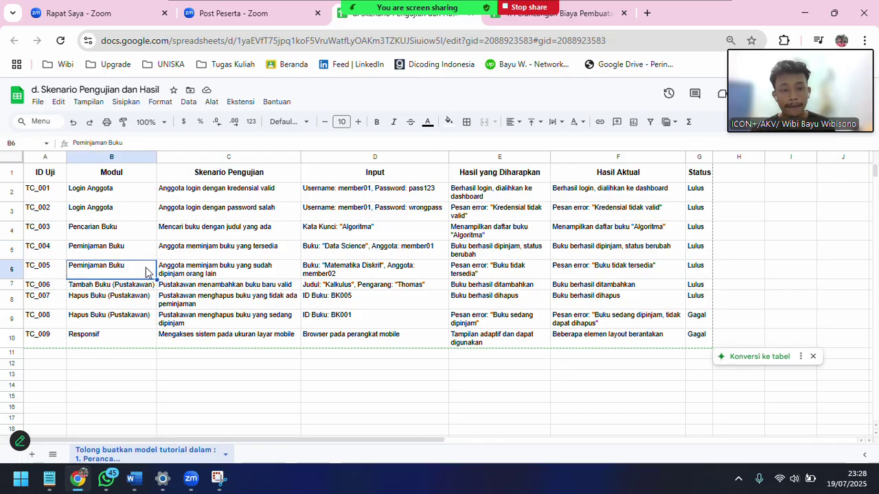
left_click(186, 271)
left_click(347, 272)
left_click(475, 276)
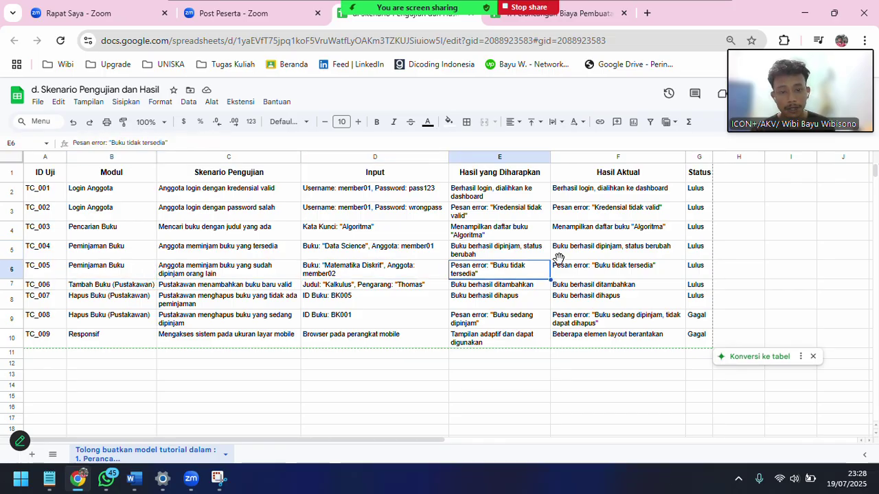
left_click(631, 276)
left_click(697, 272)
- Check the librarian test cases TC_006 for Tambah Buku and TC_007 for Hapus Buku
left_click(118, 287)
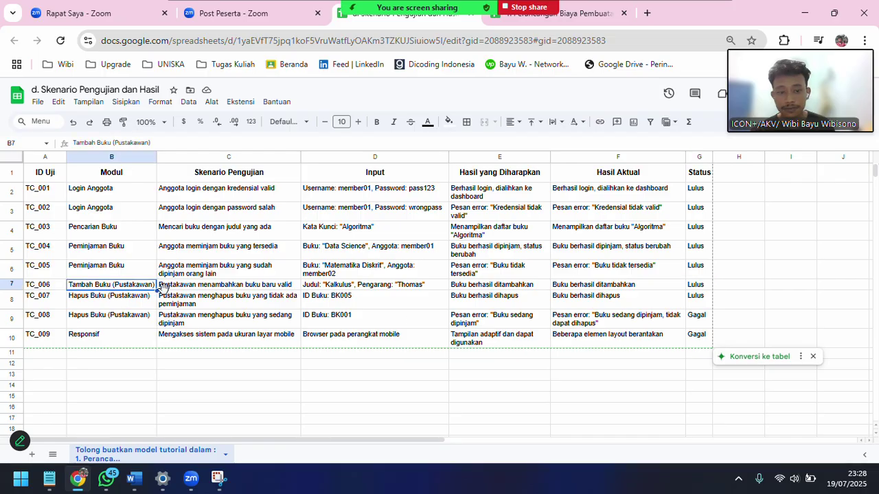
left_click(327, 298)
left_click(108, 303)
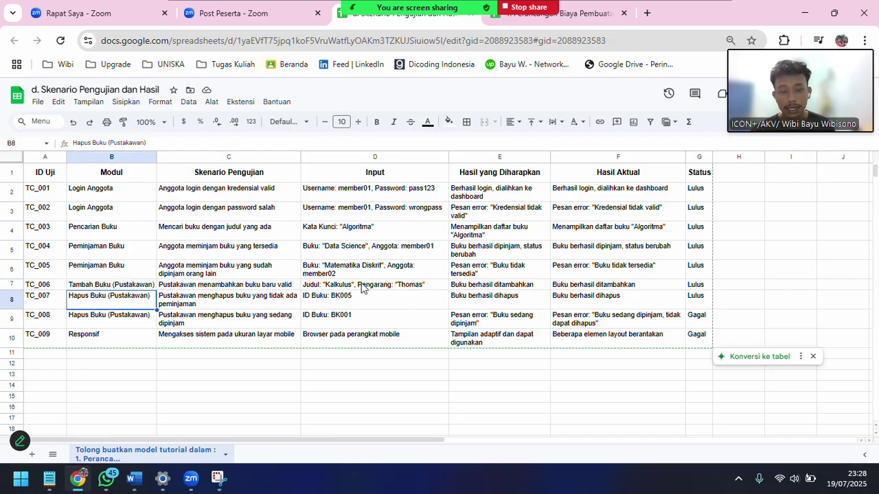
- Examine the Hapus Buku test case TC_008, comparing its scenario and book ID input with the expected and actual results
left_click(119, 320)
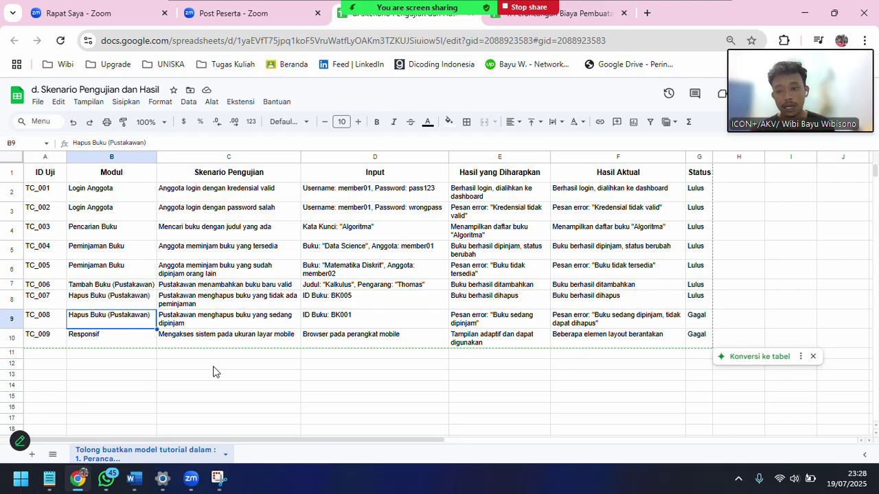
left_click(208, 326)
left_click(350, 321)
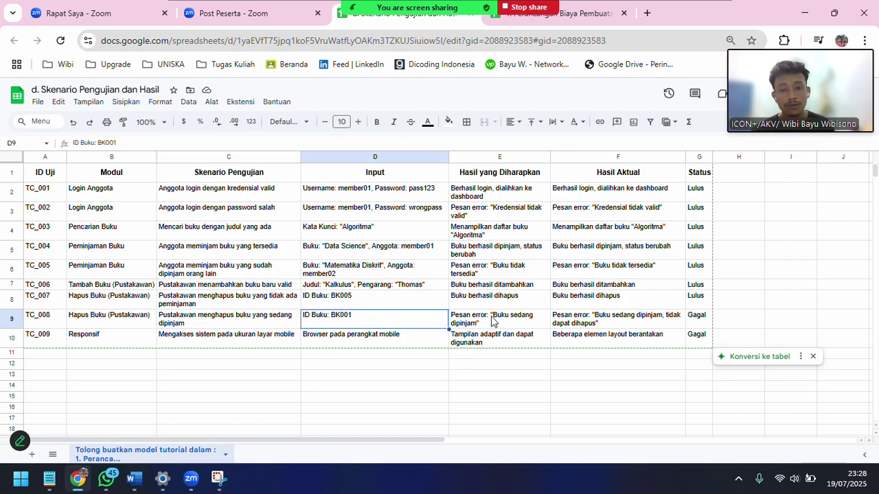
left_click(467, 325)
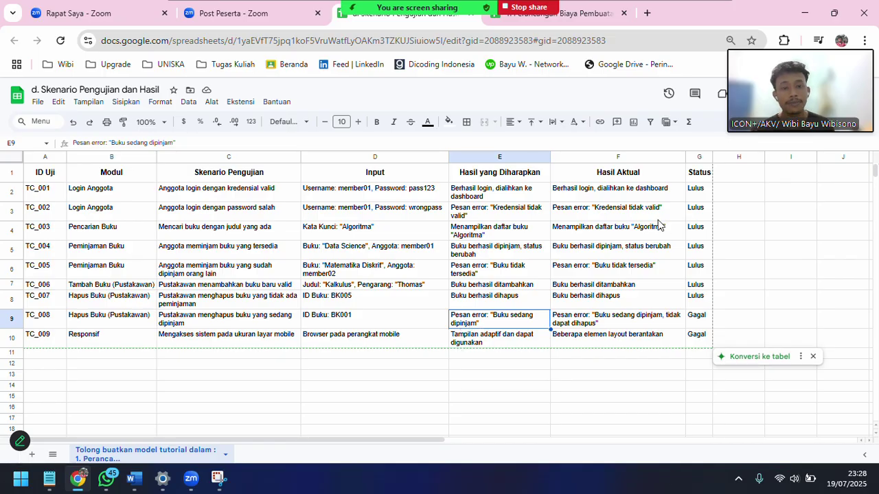
left_click(607, 328)
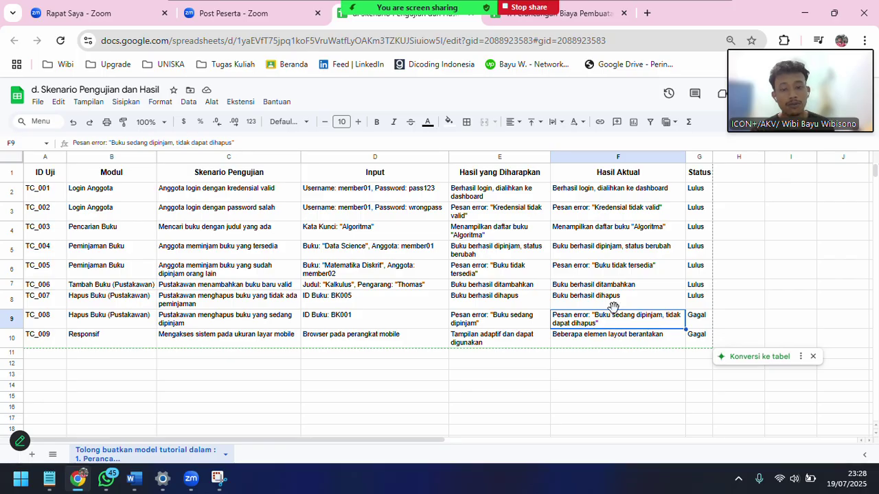
left_click(110, 312)
left_click(240, 323)
left_click(336, 327)
left_click(566, 324)
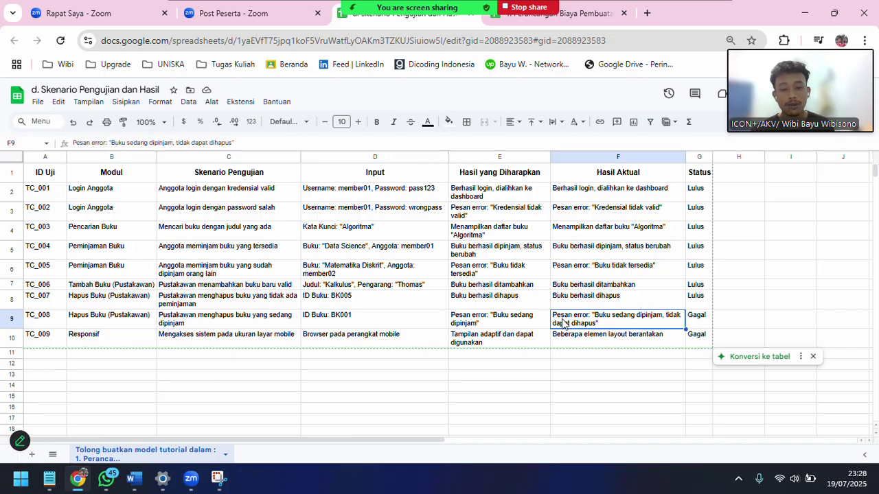
left_click(330, 325)
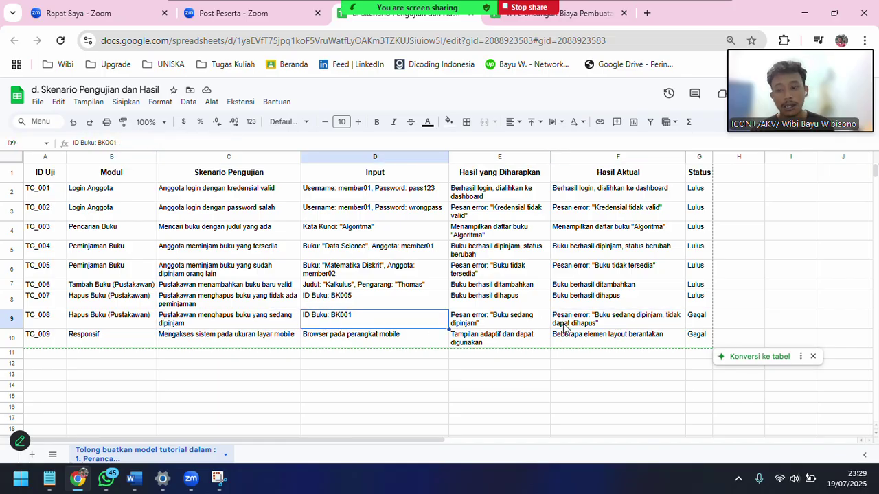
- Review the Responsif test case TC_009, comparing its scenario and mobile browser input with the expected and actual results
left_click(244, 338)
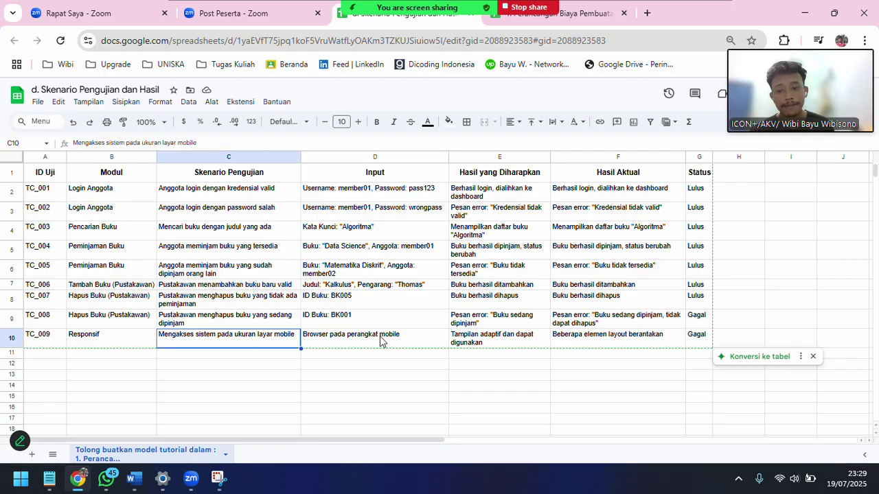
left_click(381, 341)
left_click(517, 338)
left_click(620, 337)
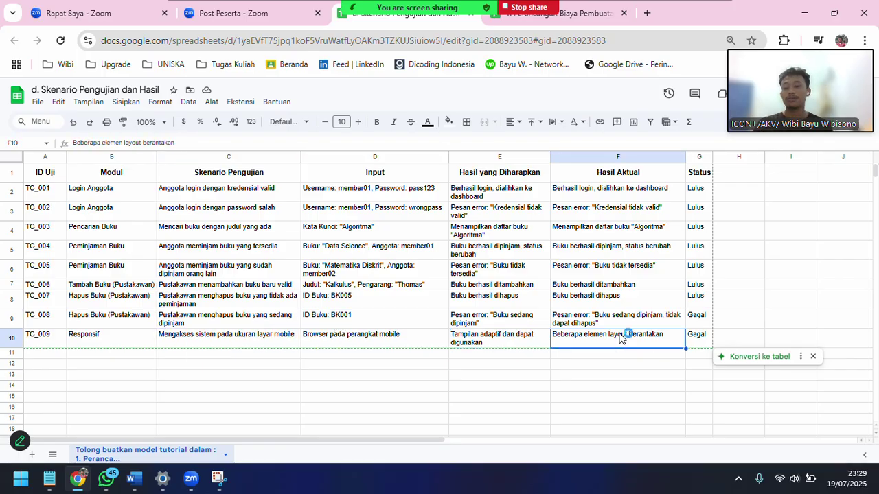
- Switch to the Word report and read the Temuan Positif points under section e, Temuan dan Rekomendasi
key("alt+Tab")
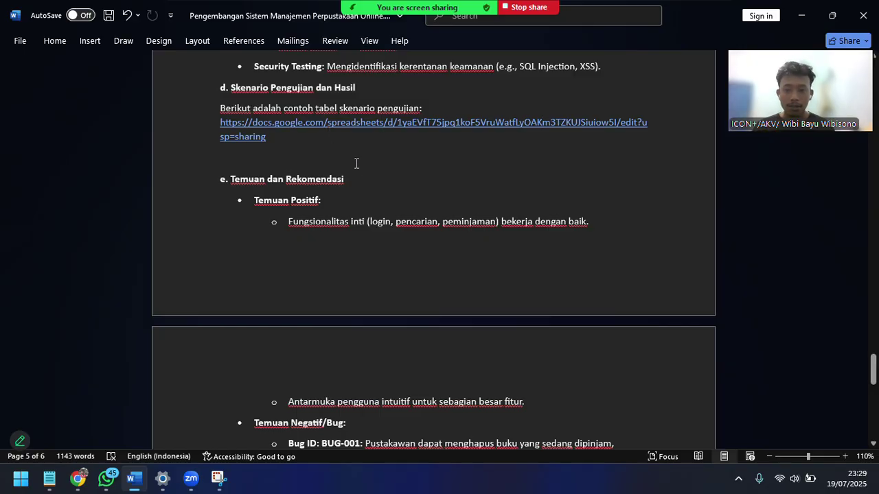
scroll(312, 170, "down", 2)
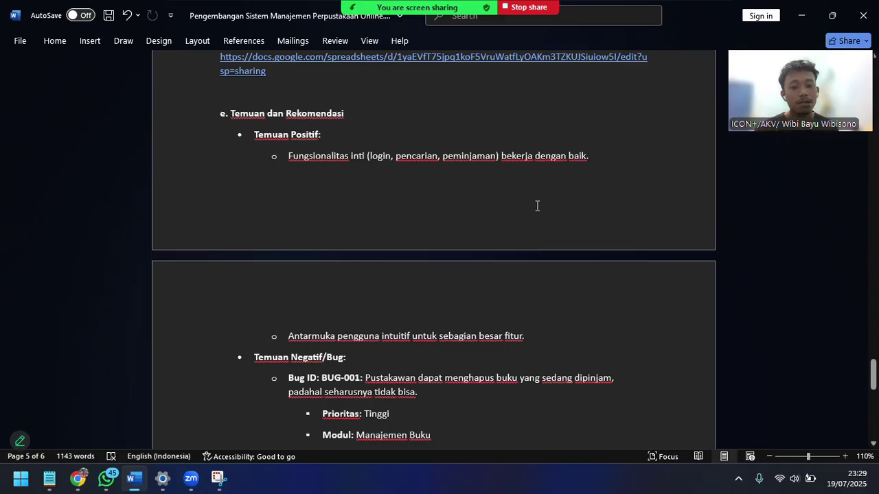
scroll(471, 218, "down", 2)
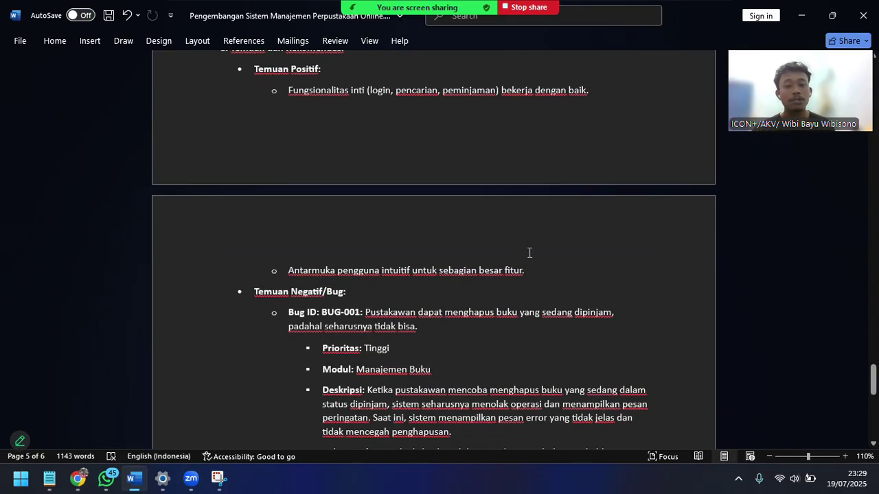
- Examine the BUG-001 entry under Temuan Negatif/Bug, covering its priority, module, description and recommendation
scroll(397, 240, "down", 3)
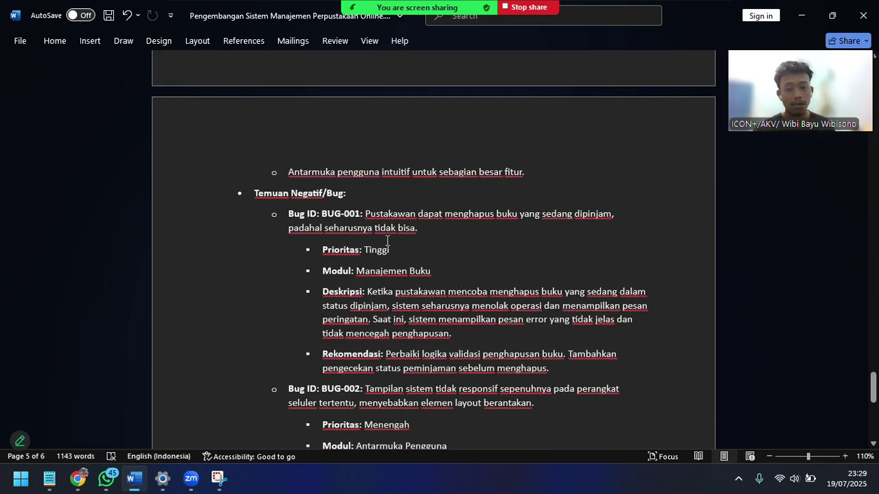
scroll(388, 242, "down", 2)
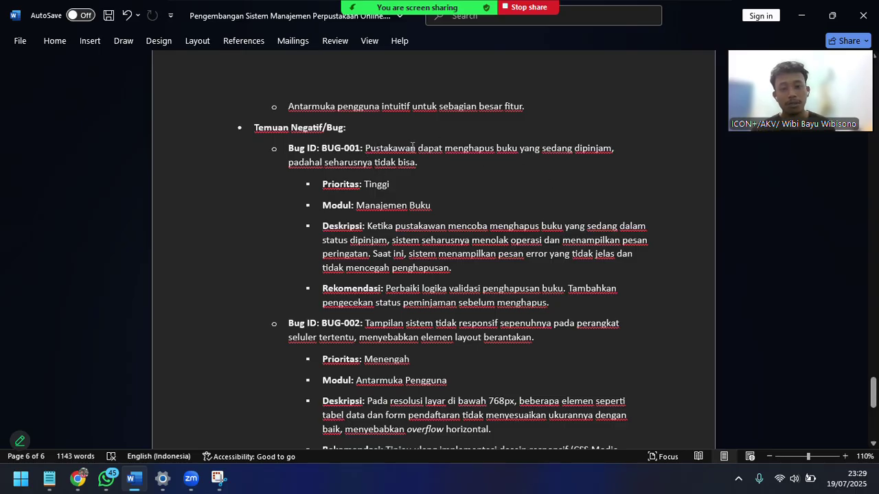
double_click(412, 147)
left_click(445, 162)
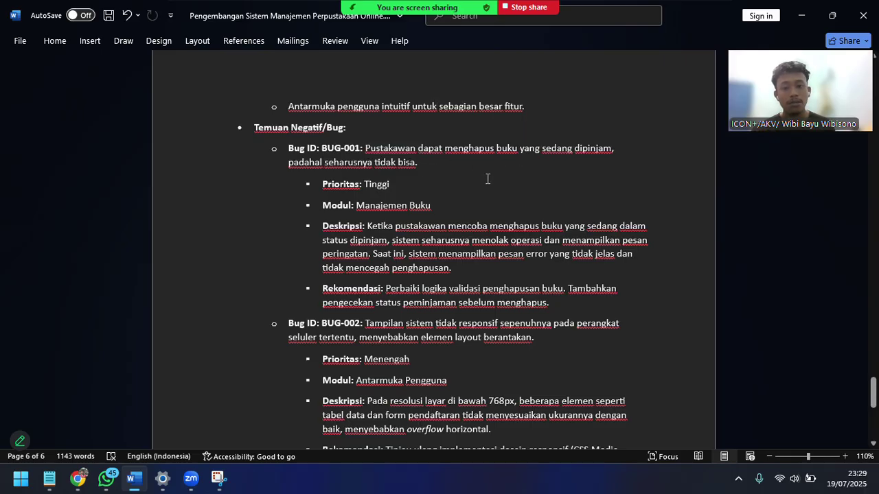
scroll(488, 178, "down", 1)
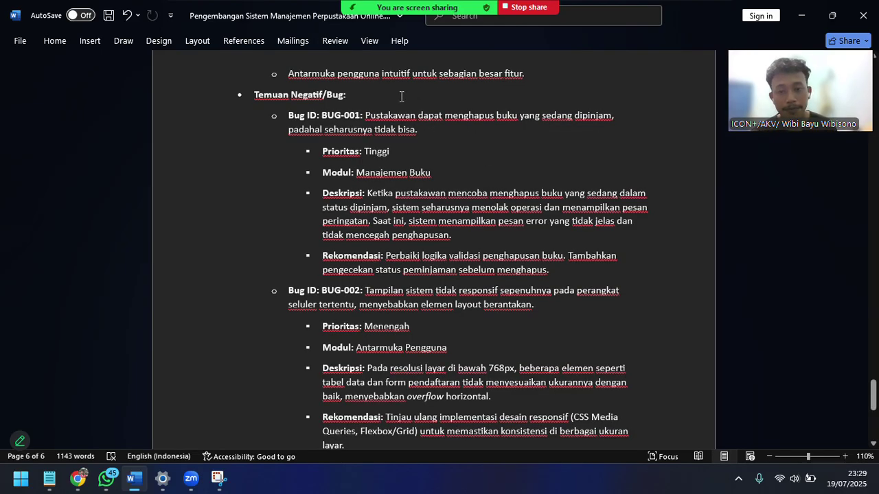
scroll(369, 181, "down", 1)
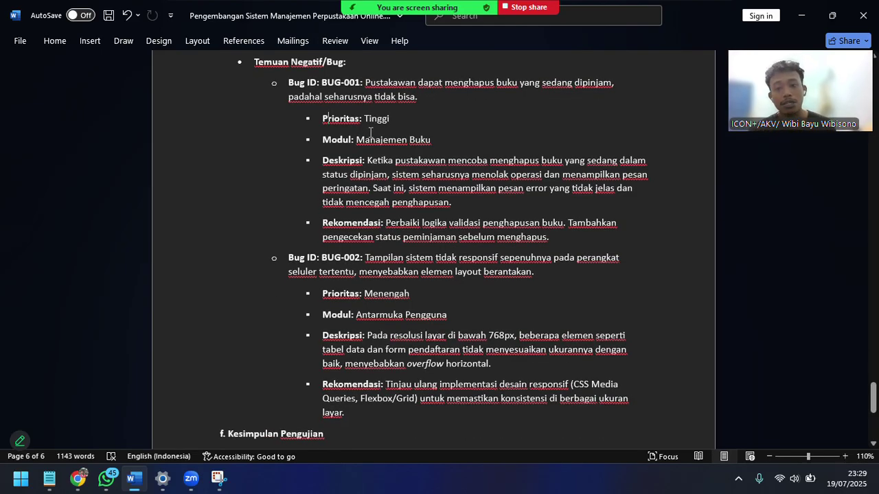
left_click_drag(387, 140, 324, 140)
left_click(497, 195)
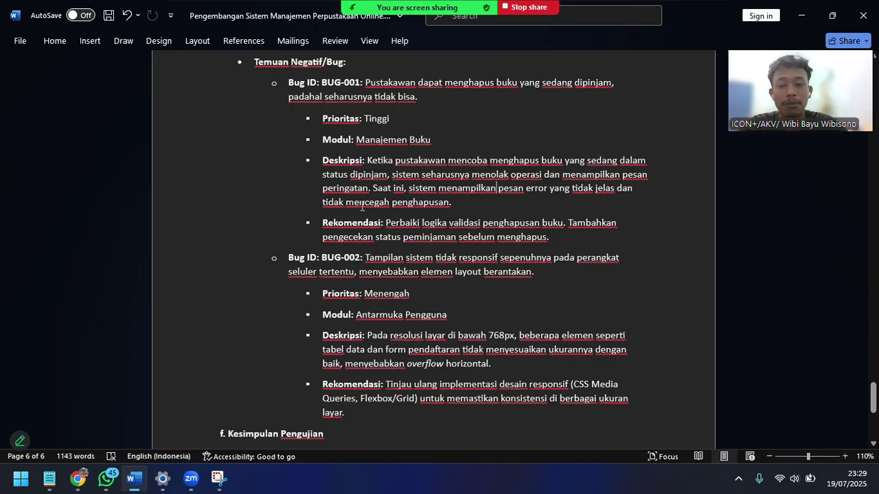
- Examine the BUG-002 entry on mobile responsiveness, from its priority and module through the description and recommendation
scroll(362, 207, "down", 1)
scroll(362, 207, "down", 1)
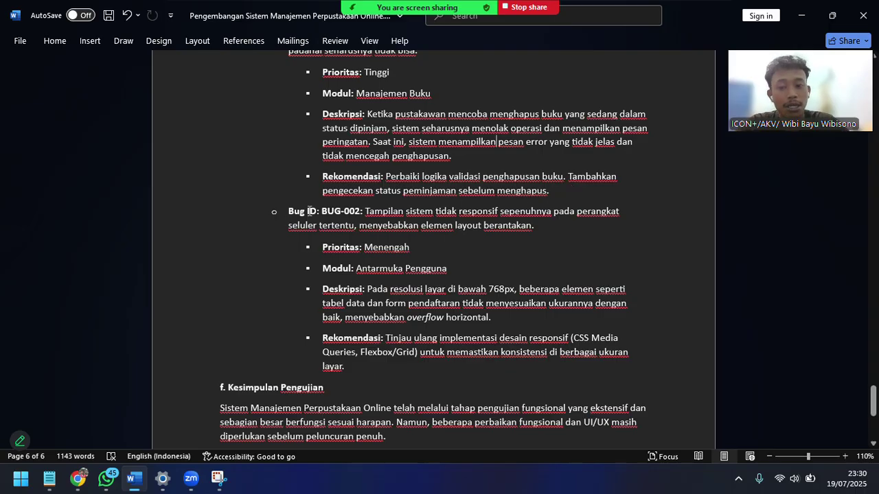
scroll(359, 217, "down", 1)
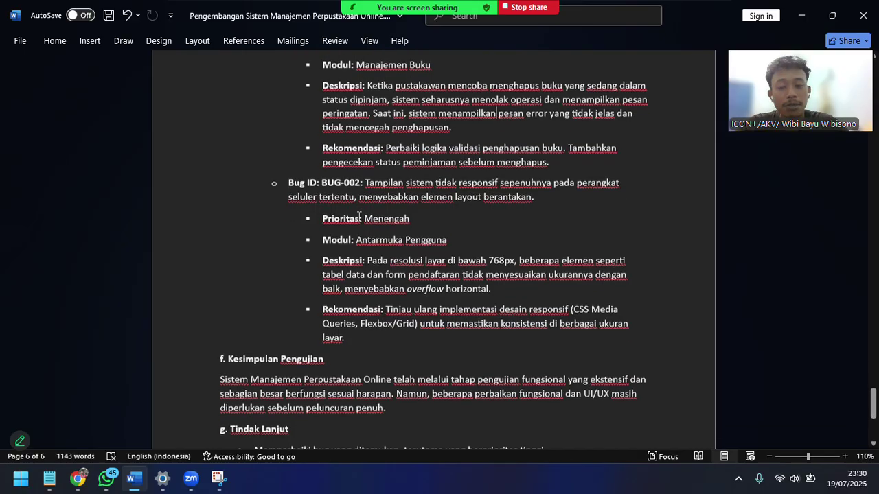
scroll(372, 203, "down", 1)
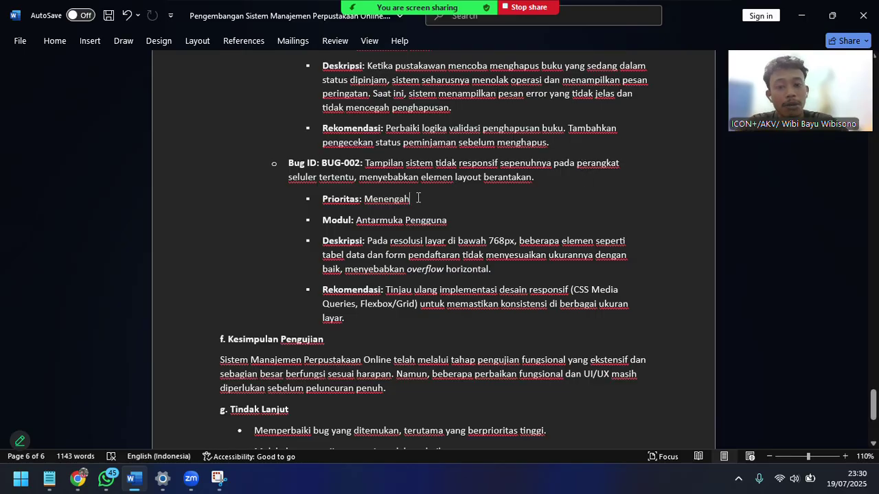
scroll(506, 190, "down", 2)
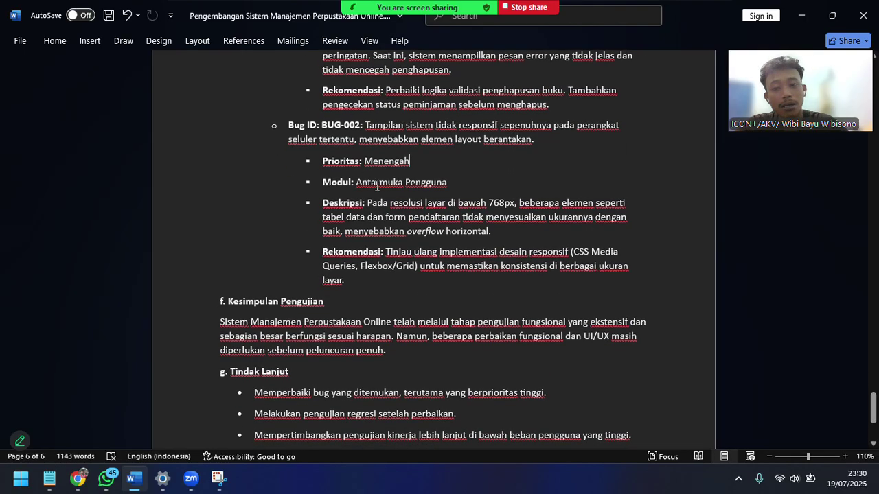
scroll(490, 172, "down", 4)
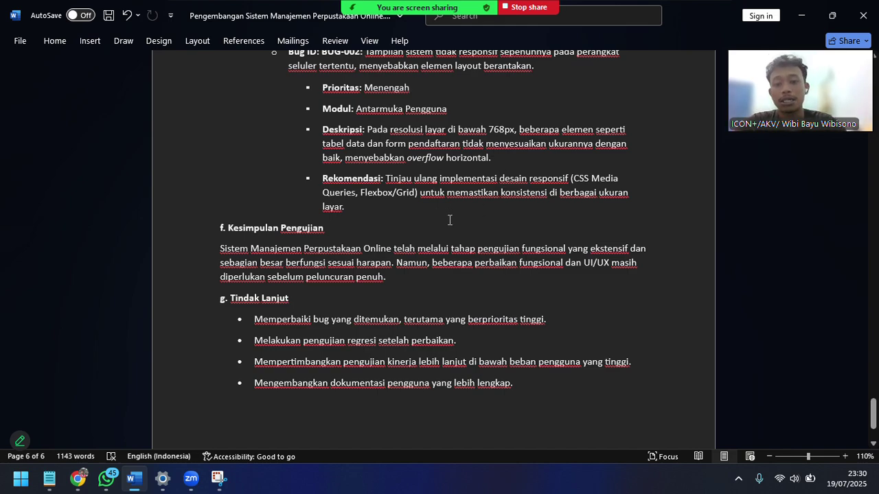
scroll(450, 221, "down", 1)
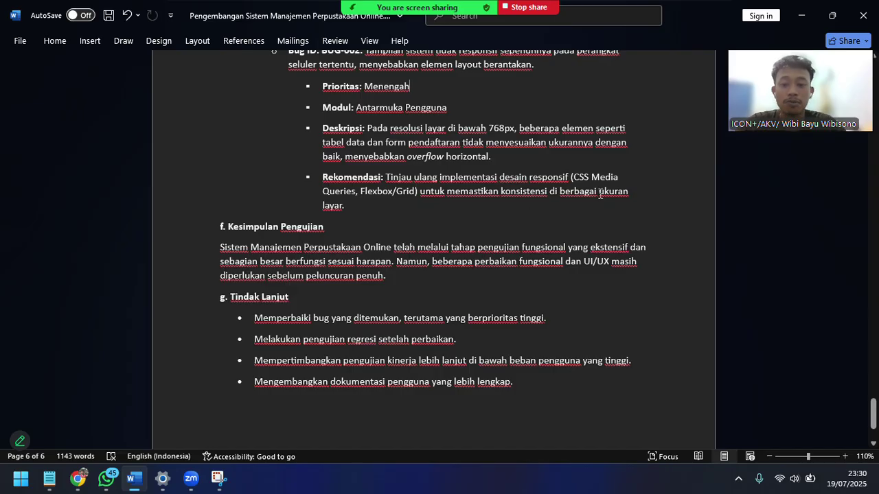
- Read the closing sections f, Kesimpulan Pengujian, and g, Tindak Lanjut, through the end of the report
scroll(382, 216, "down", 2)
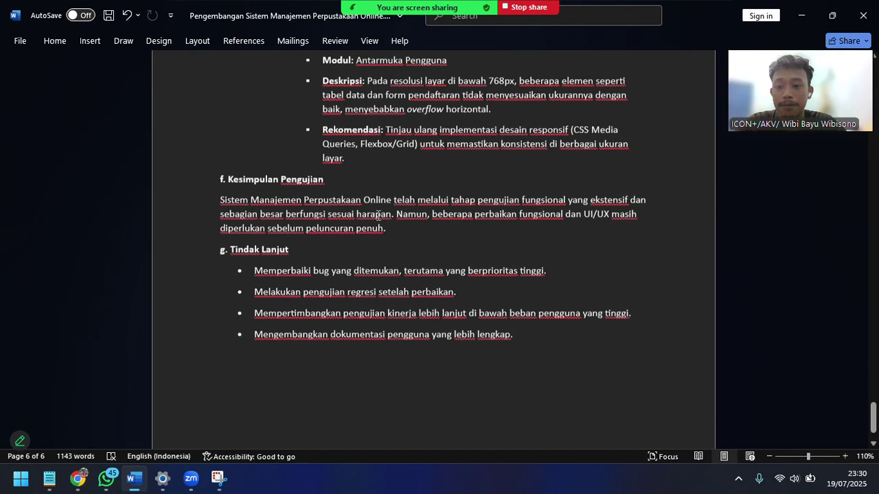
scroll(273, 216, "down", 1)
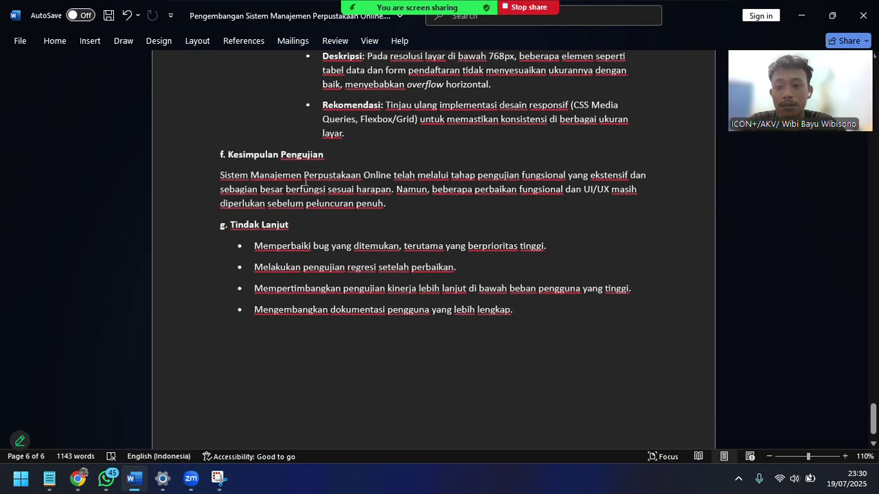
scroll(331, 199, "down", 1)
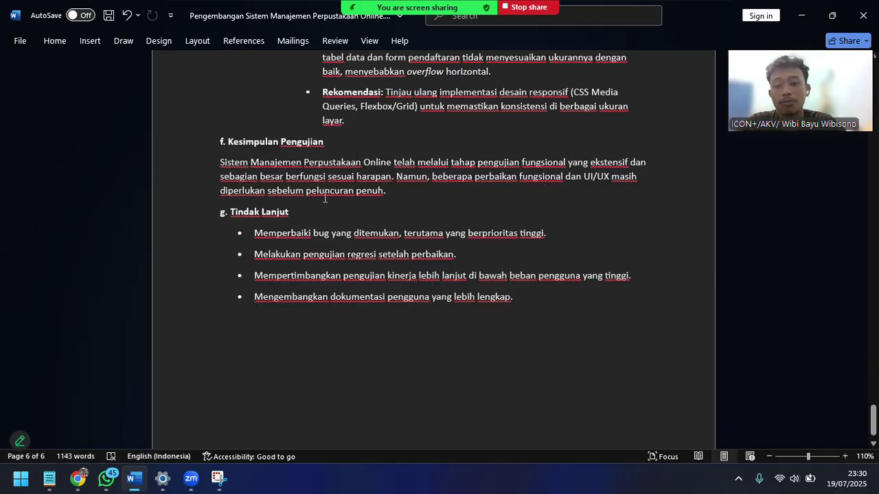
scroll(363, 202, "down", 1)
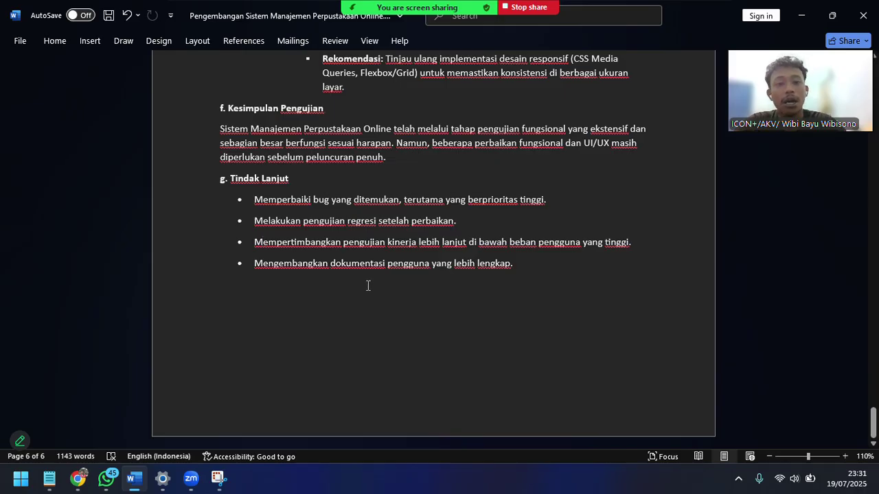
scroll(367, 286, "up", 3)
scroll(367, 286, "down", 3)
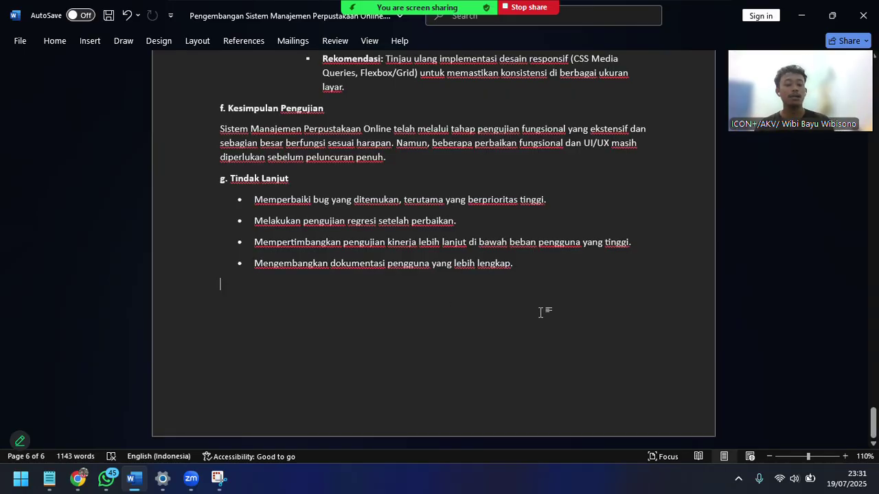
- Stop sharing the screen in the Zoom meeting to end the document presentation
key("Return")
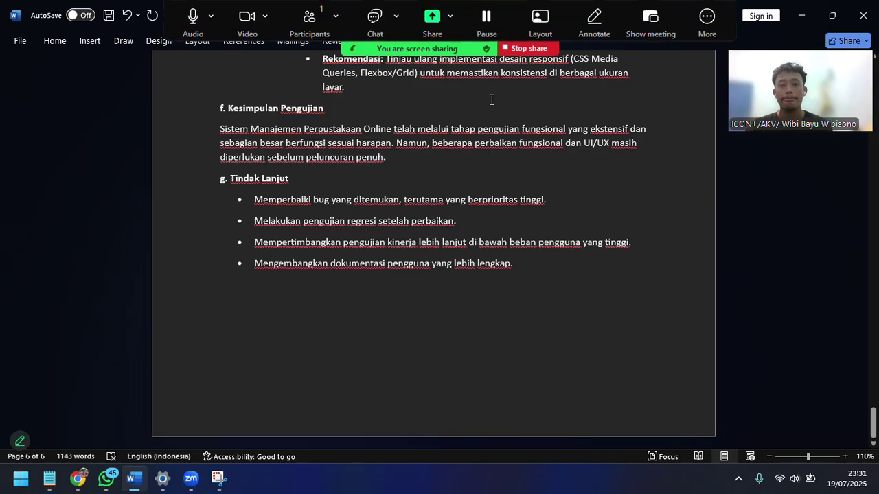
left_click(529, 48)
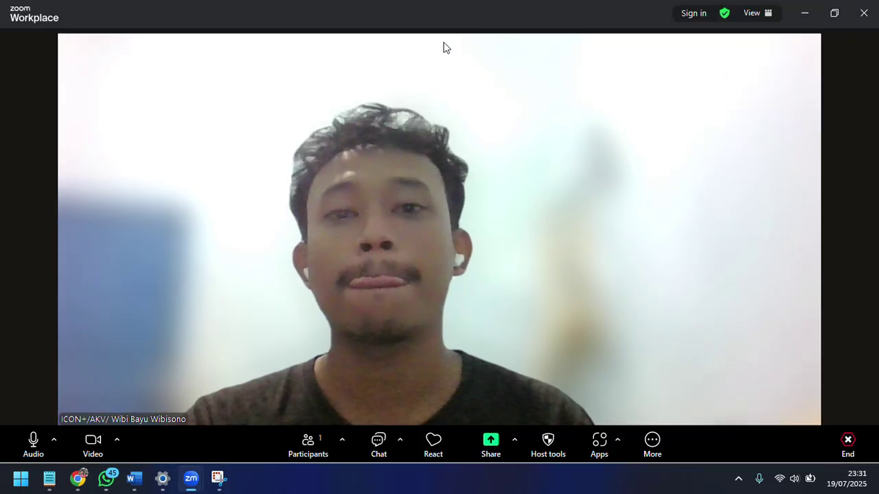